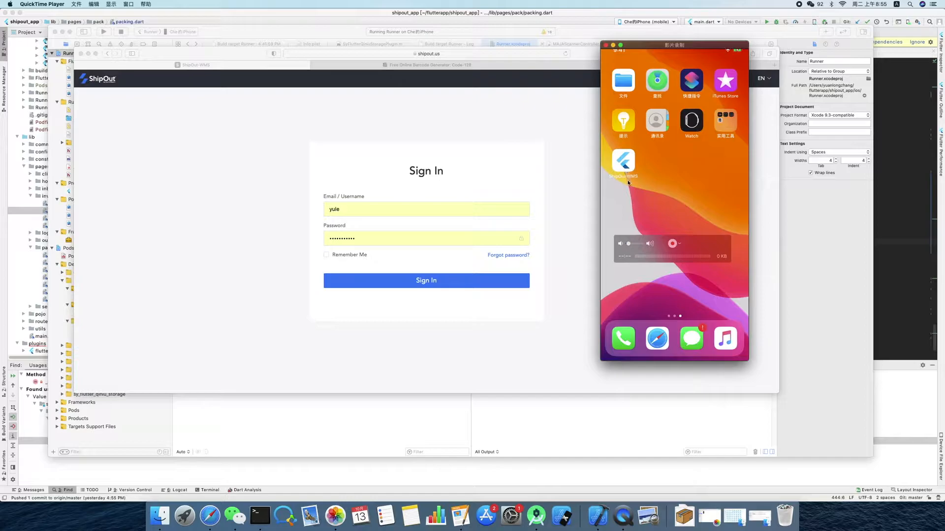
- Open the ShipOut WMS app on the mirrored phone and sign in to the WMS website with the prefilled credentials
{"action": "left_click", "coordinate": [626, 177]}
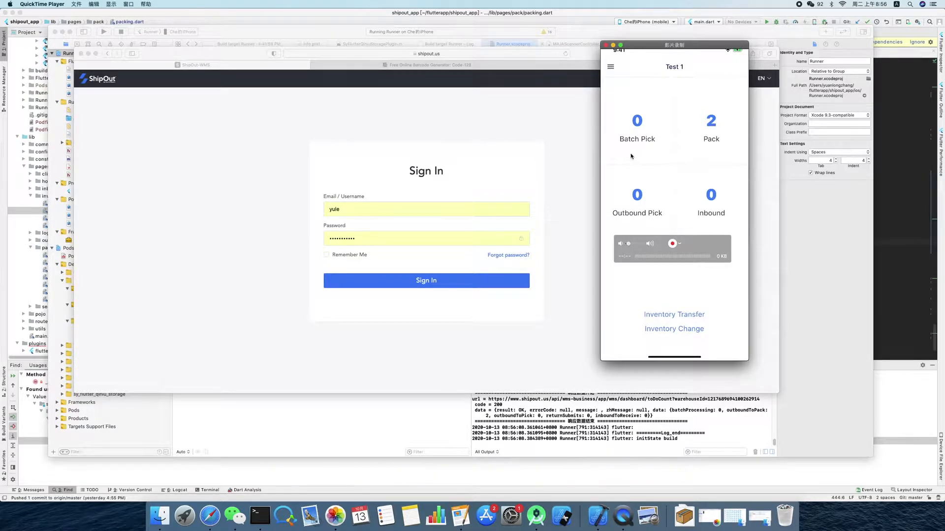
{"action": "left_click", "coordinate": [421, 269]}
{"action": "left_click", "coordinate": [422, 282]}
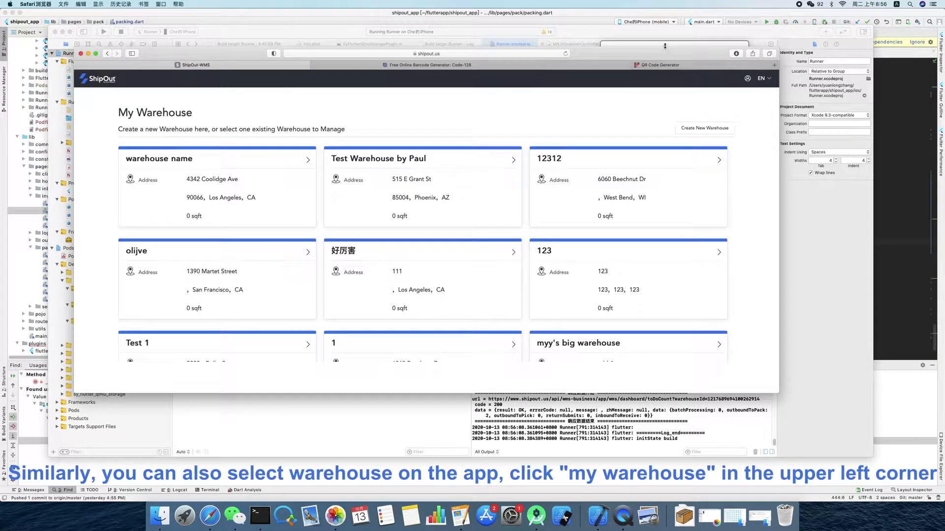
- Move the phone mirror window aside, enter the Test 1 warehouse on the website and close its onboarding checklist
{"action": "left_click_drag", "start_coordinate": [658, 46], "coordinate": [746, 42]}
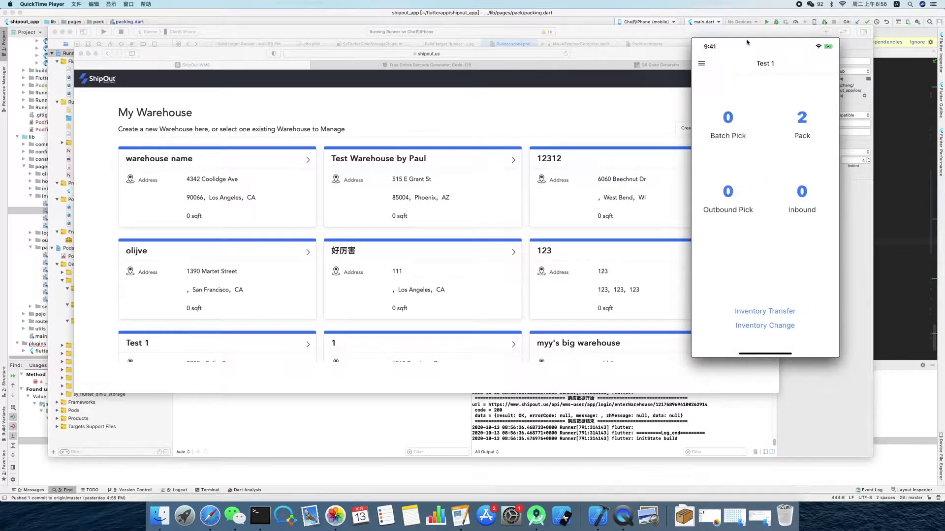
{"action": "scroll", "coordinate": [319, 236], "scroll_direction": "down", "scroll_amount": 2}
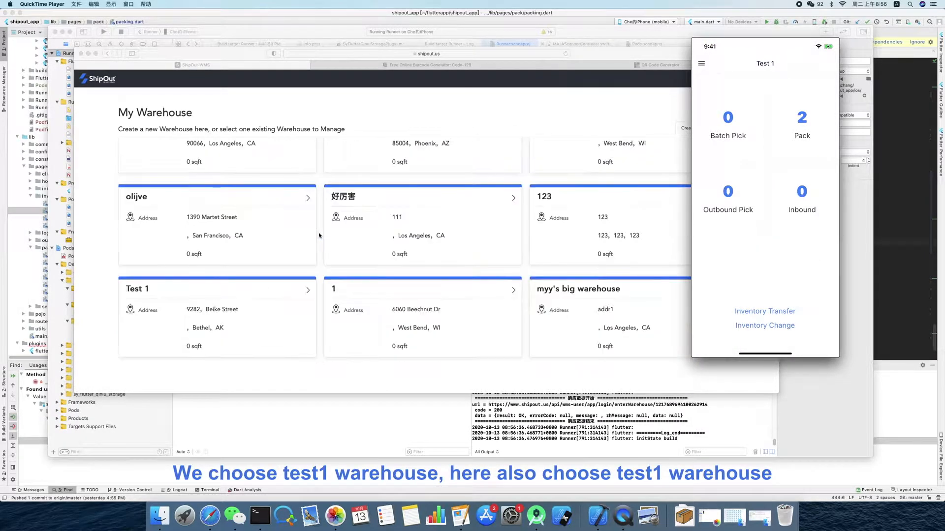
{"action": "left_click", "coordinate": [255, 296]}
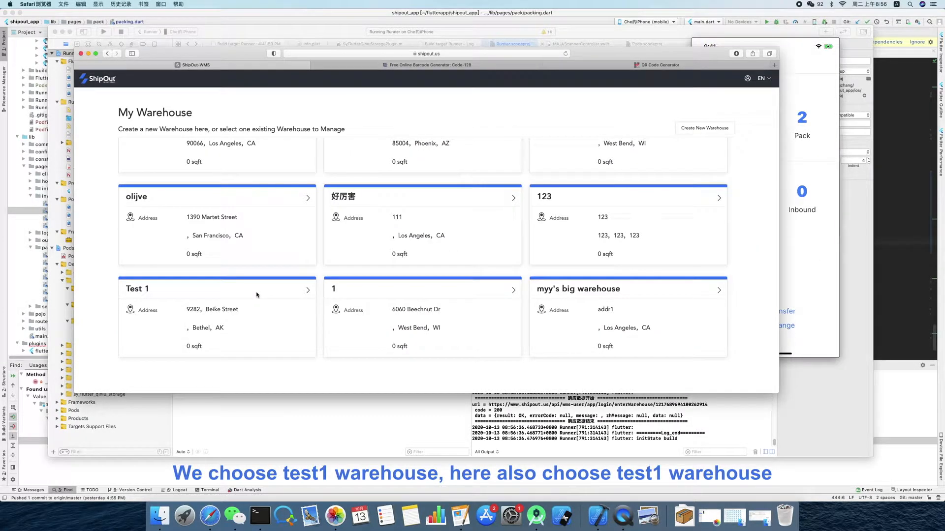
{"action": "left_click", "coordinate": [191, 320]}
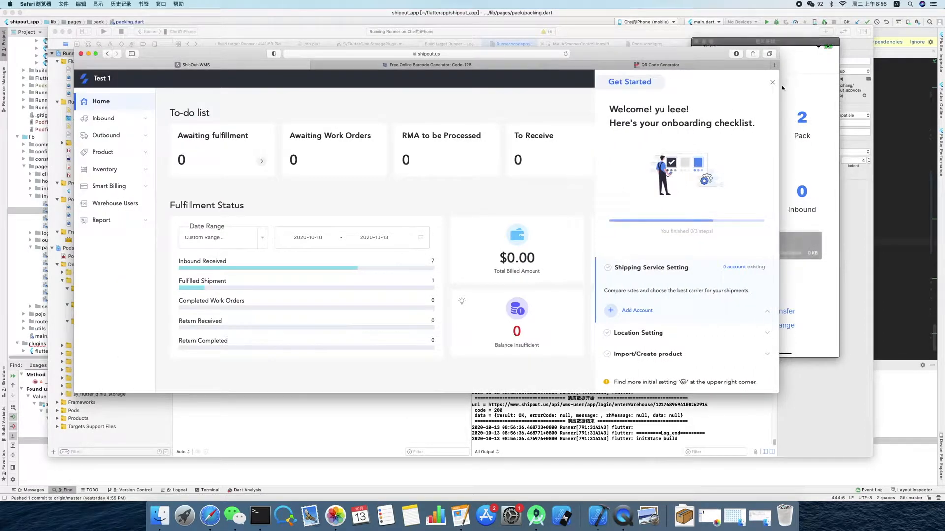
{"action": "left_click", "coordinate": [774, 86]}
- Narrow the browser window and place it beside the phone mirror window so both are fully visible
{"action": "left_click_drag", "start_coordinate": [612, 60], "coordinate": [554, 51]}
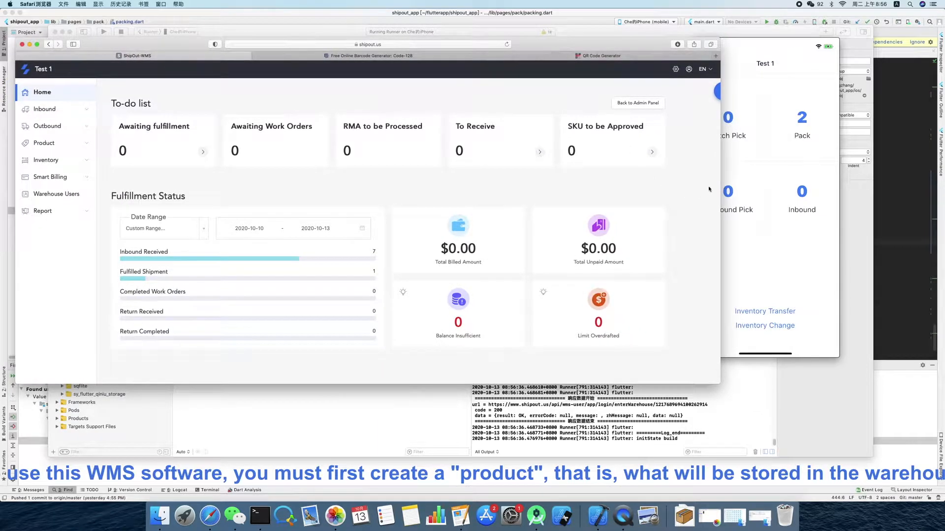
{"action": "left_click_drag", "start_coordinate": [720, 180], "coordinate": [557, 180]}
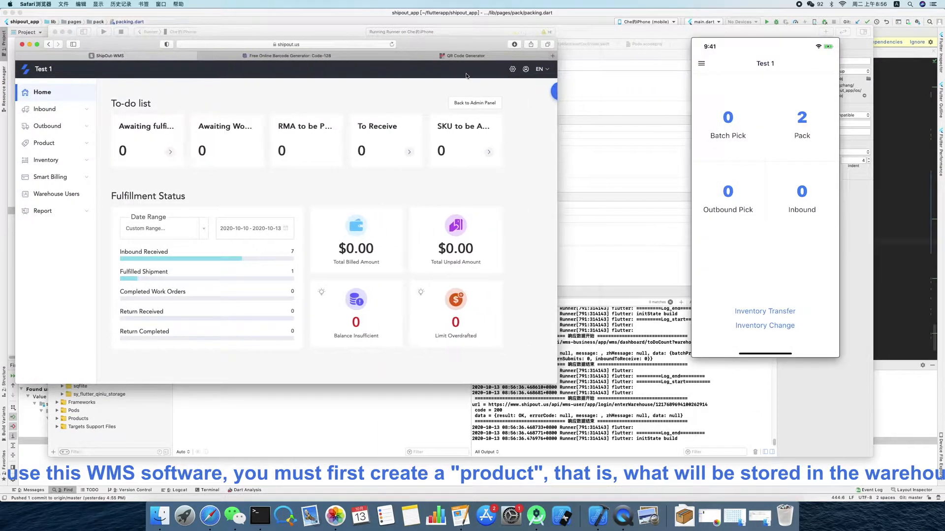
{"action": "left_click_drag", "start_coordinate": [442, 42], "coordinate": [566, 69]}
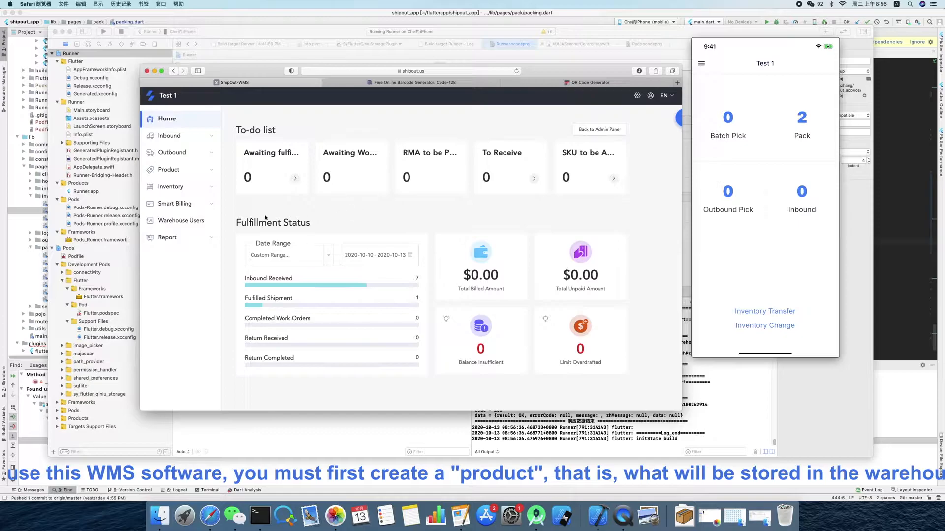
- Open the list of standalone products in the Test 1 warehouse
{"action": "left_click", "coordinate": [203, 191]}
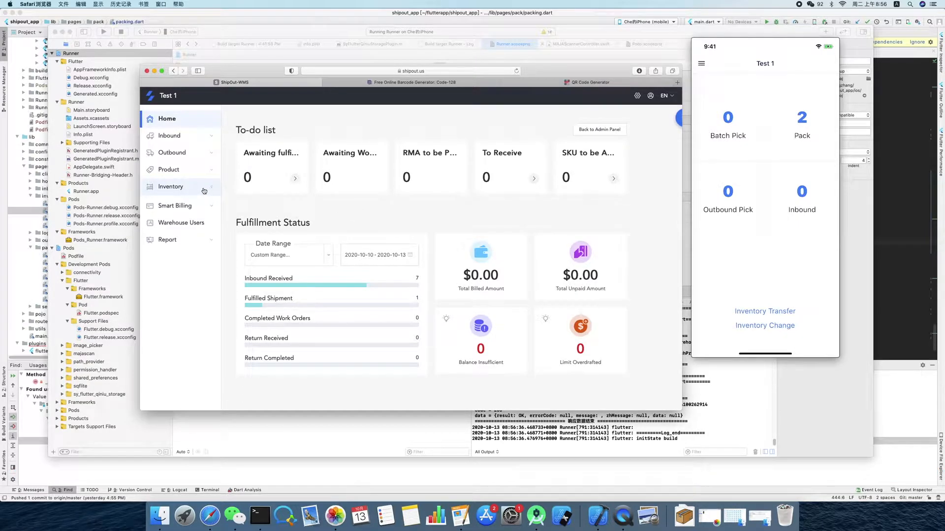
{"action": "left_click", "coordinate": [178, 172]}
{"action": "left_click", "coordinate": [186, 188]}
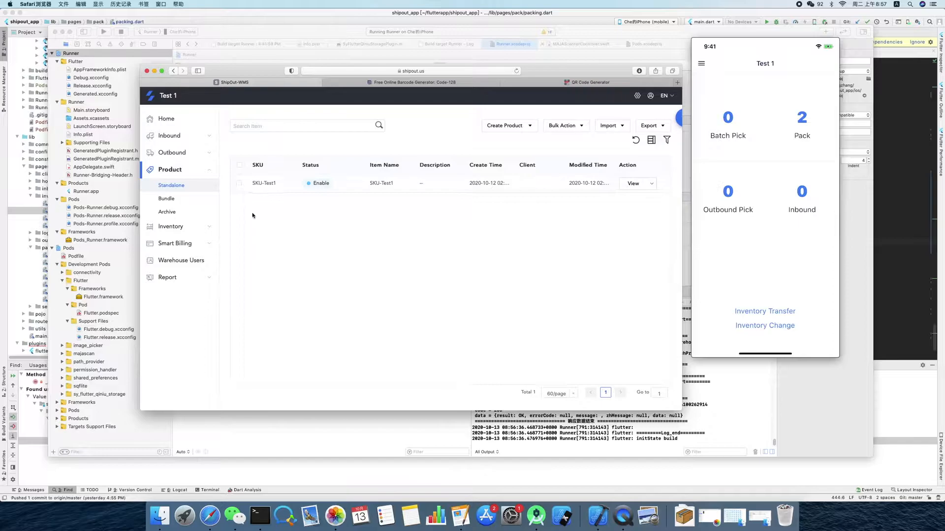
- Start a new inbound order with the second saved sender address and the tracking number 9999
{"action": "left_click", "coordinate": [201, 142]}
{"action": "left_click", "coordinate": [189, 152]}
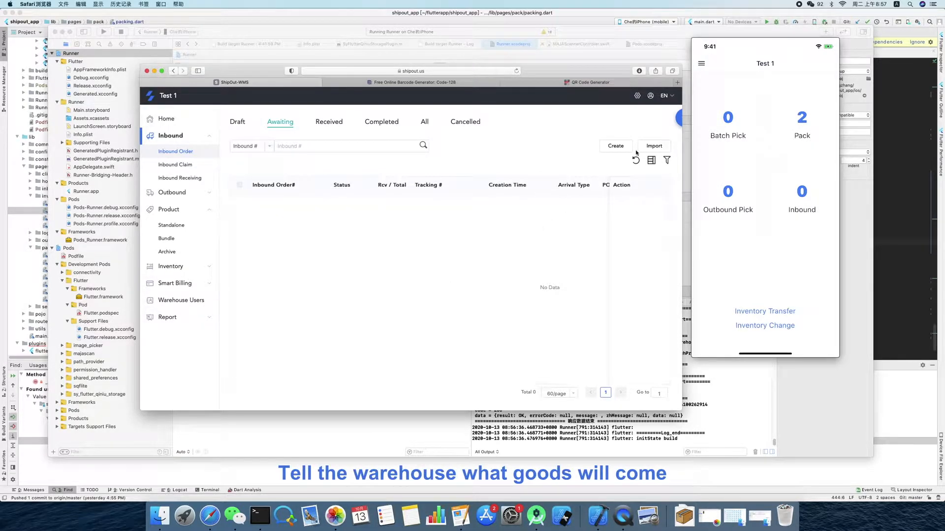
{"action": "left_click", "coordinate": [615, 147]}
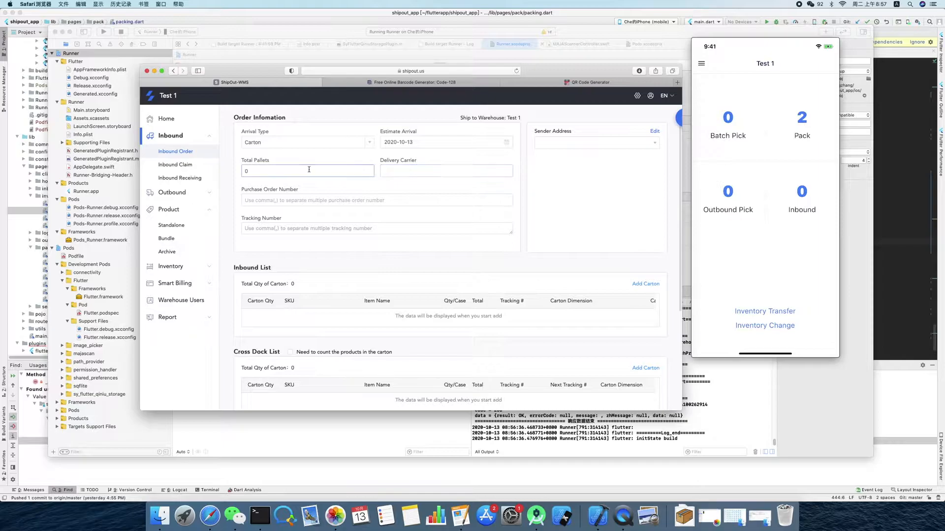
{"action": "left_click", "coordinate": [625, 143]}
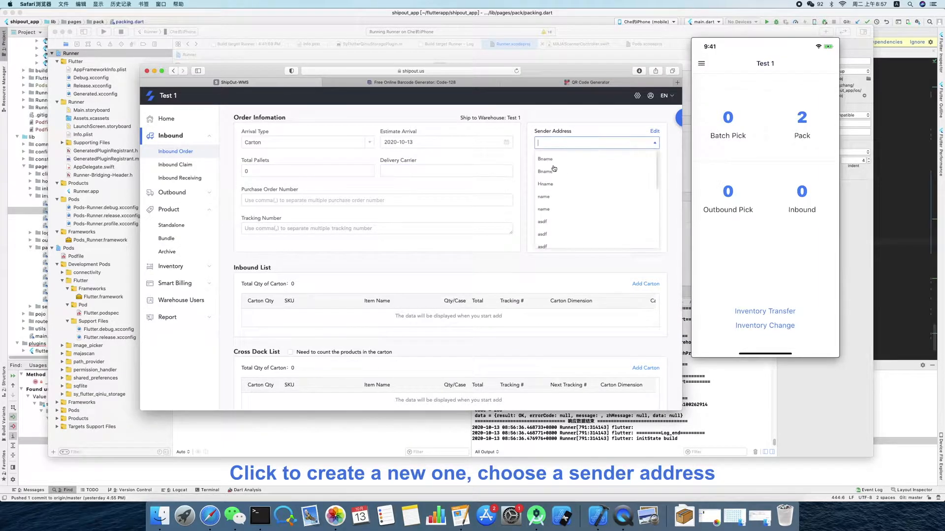
{"action": "left_click", "coordinate": [552, 171]}
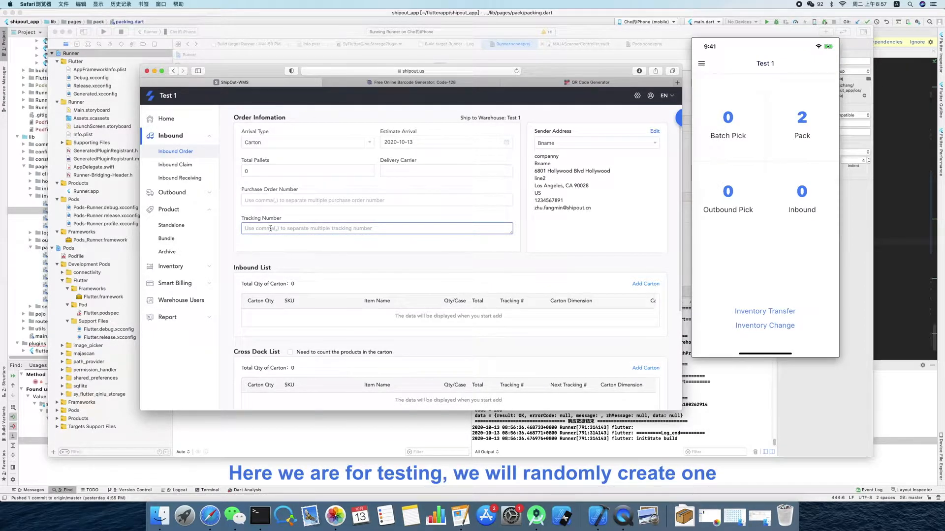
{"action": "type", "text": "9999"}
{"action": "left_click_drag", "start_coordinate": [273, 229], "coordinate": [244, 229]}
{"action": "key", "text": "ctrl+c"}
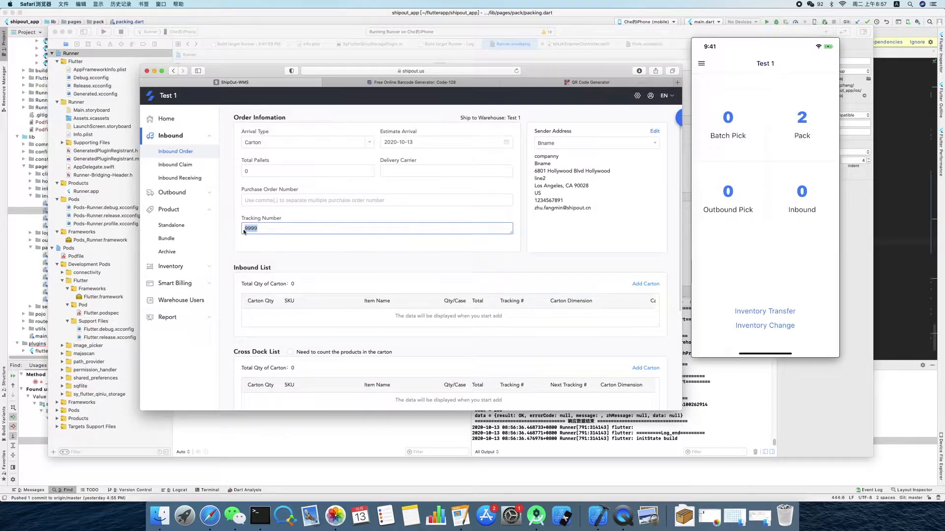
- Add one carton to the inbound list containing SKU-Test1 with a quantity per case of 4
{"action": "left_click", "coordinate": [645, 284]}
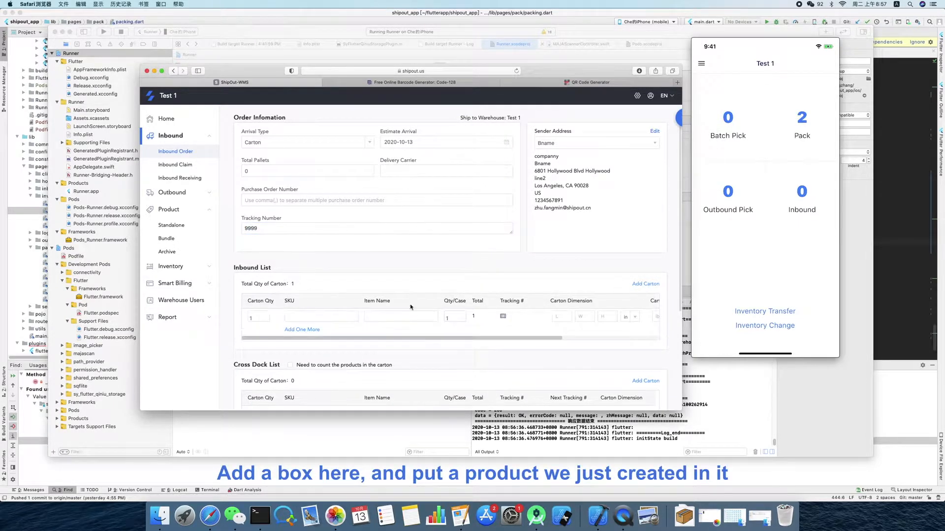
{"action": "left_click", "coordinate": [312, 318]}
{"action": "left_click", "coordinate": [301, 332]}
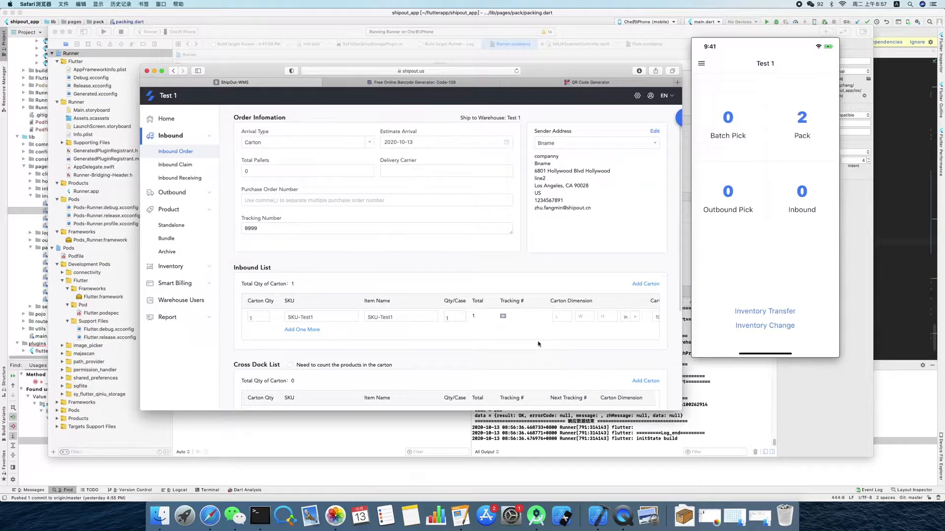
{"action": "left_click", "coordinate": [453, 318]}
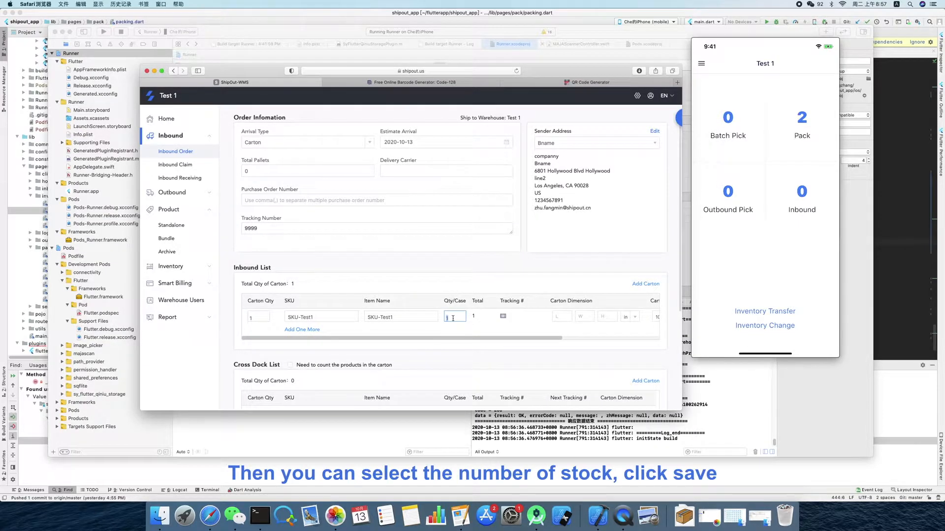
{"action": "left_click_drag", "start_coordinate": [470, 337], "coordinate": [534, 342]}
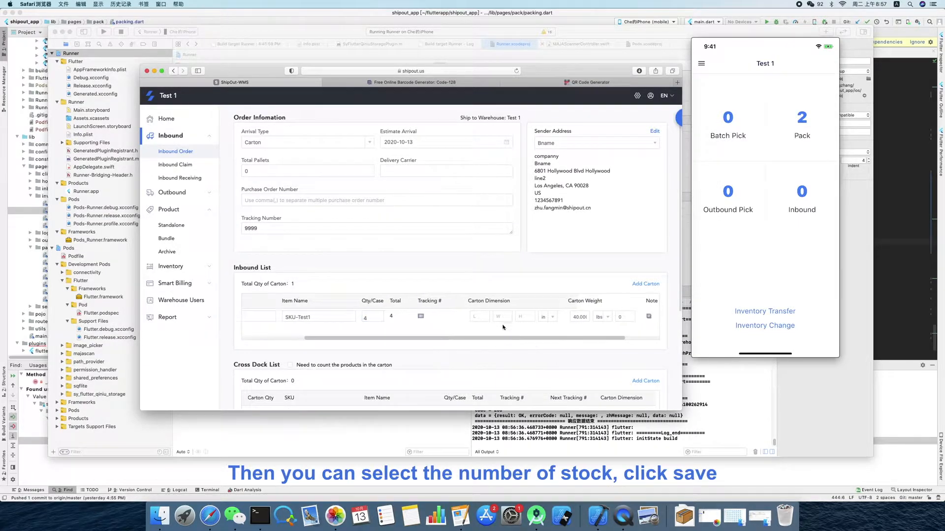
- Save the inbound order as a draft and submit it to the warehouse
{"action": "scroll", "coordinate": [507, 325], "scroll_direction": "down", "scroll_amount": 5}
{"action": "left_click", "coordinate": [621, 395]}
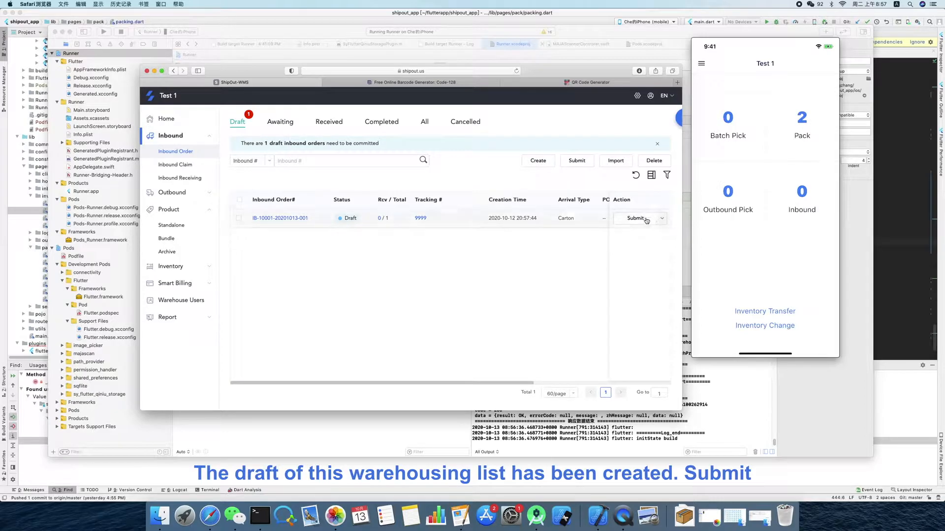
{"action": "left_click", "coordinate": [633, 218]}
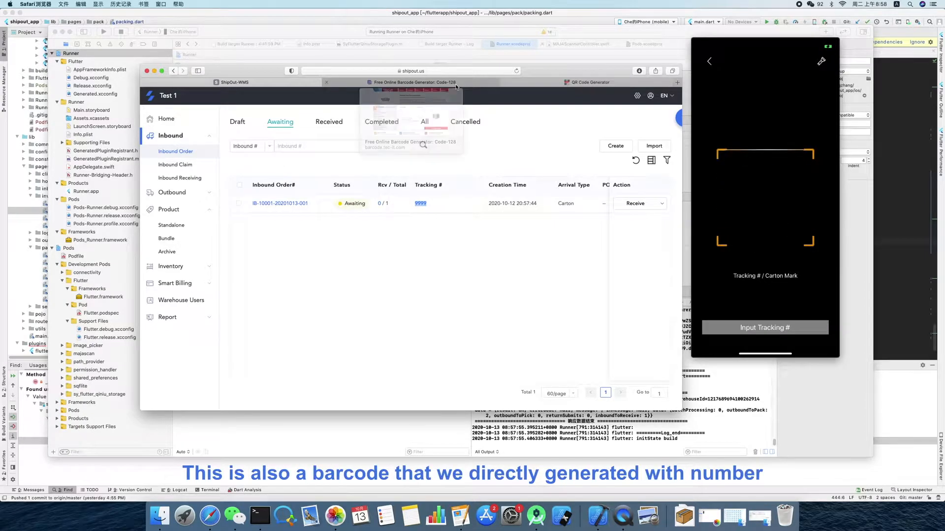
- Generate a Code-128 barcode for the tracking number 9999 on the TEC-IT barcode generator page
{"action": "left_click", "coordinate": [455, 87]}
{"action": "left_click", "coordinate": [378, 241]}
{"action": "key", "text": "ctrl+a"}
{"action": "key", "text": "ctrl+v"}
{"action": "left_click", "coordinate": [476, 293]}
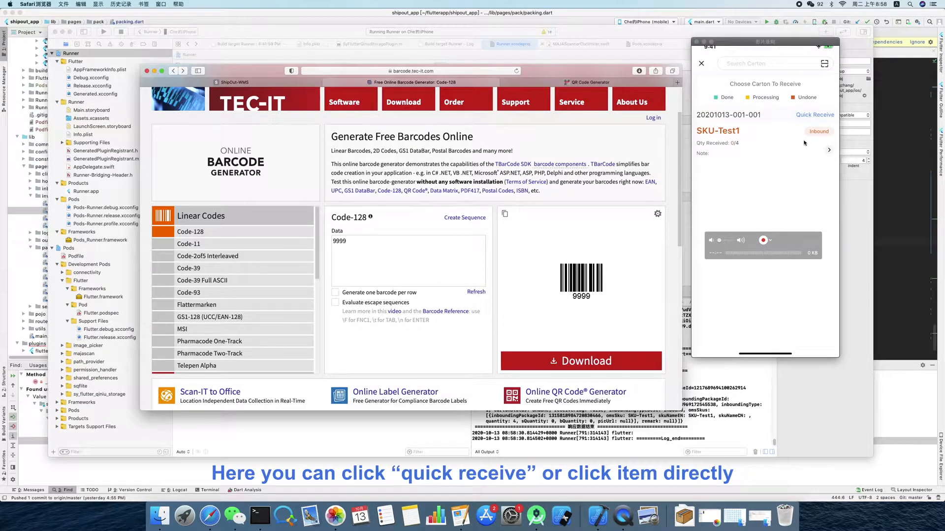
- Open the SKU-Test1 carton item for receiving in the phone app and return to the app's home screen after receiving
{"action": "left_click", "coordinate": [745, 151]}
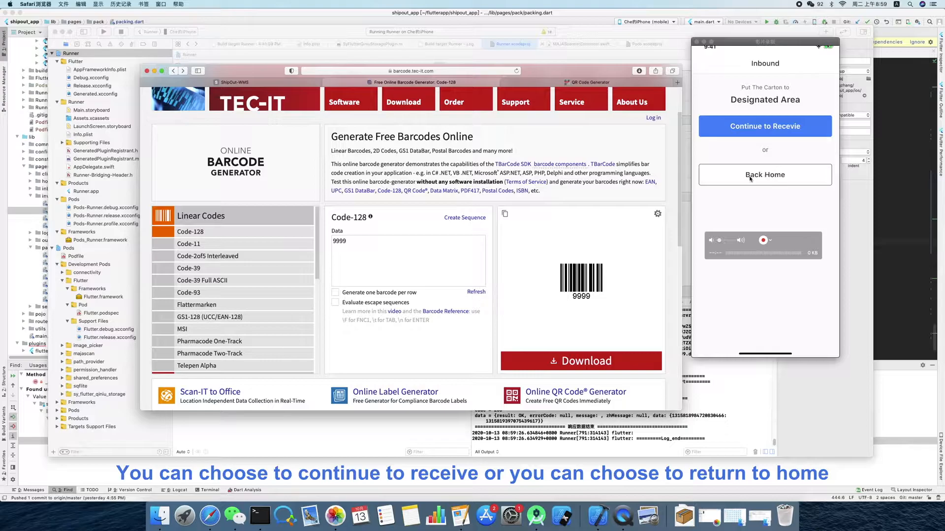
{"action": "left_click", "coordinate": [760, 176]}
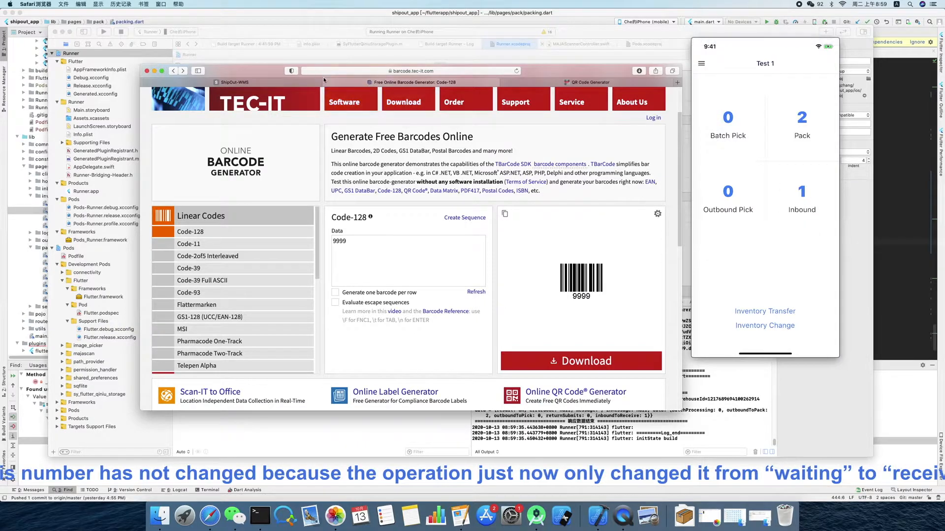
- Return to the ShipOut WMS page and check the inbound orders listed as received and completed
{"action": "left_click", "coordinate": [289, 85]}
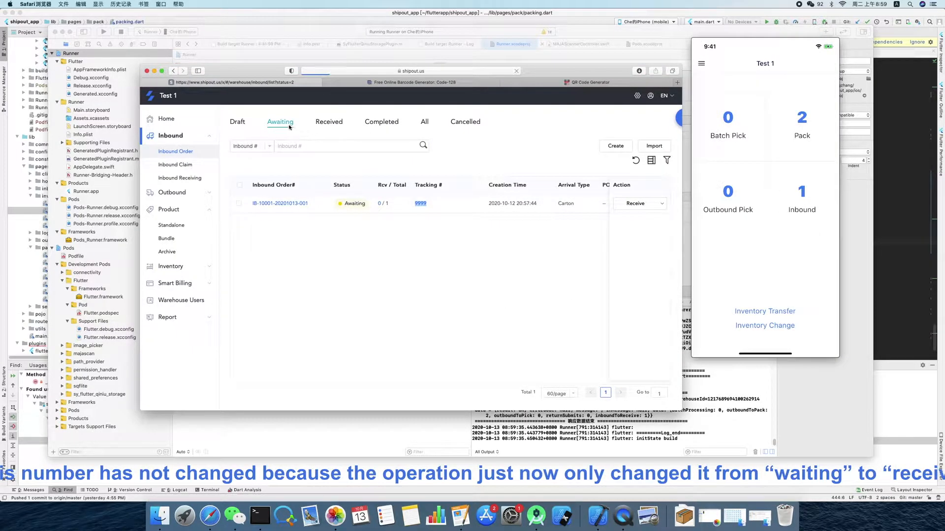
{"action": "left_click", "coordinate": [329, 123]}
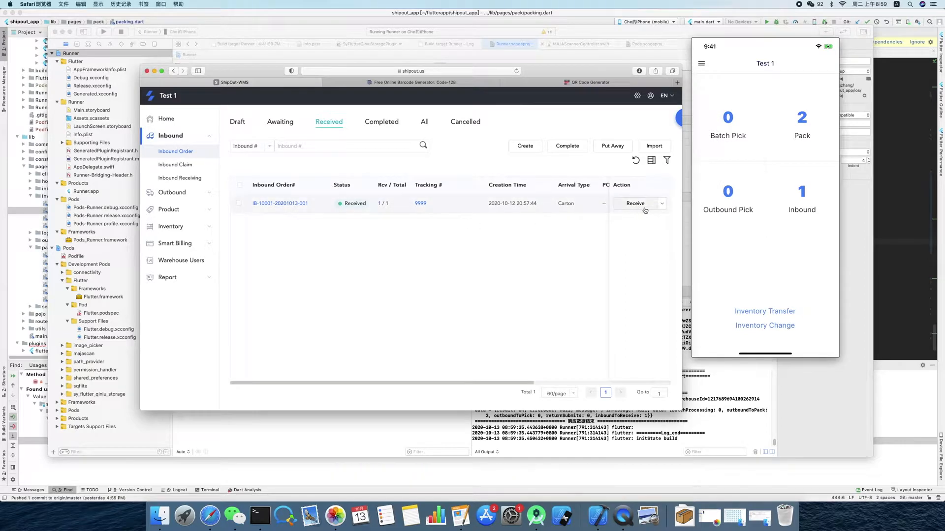
{"action": "left_click", "coordinate": [382, 122]}
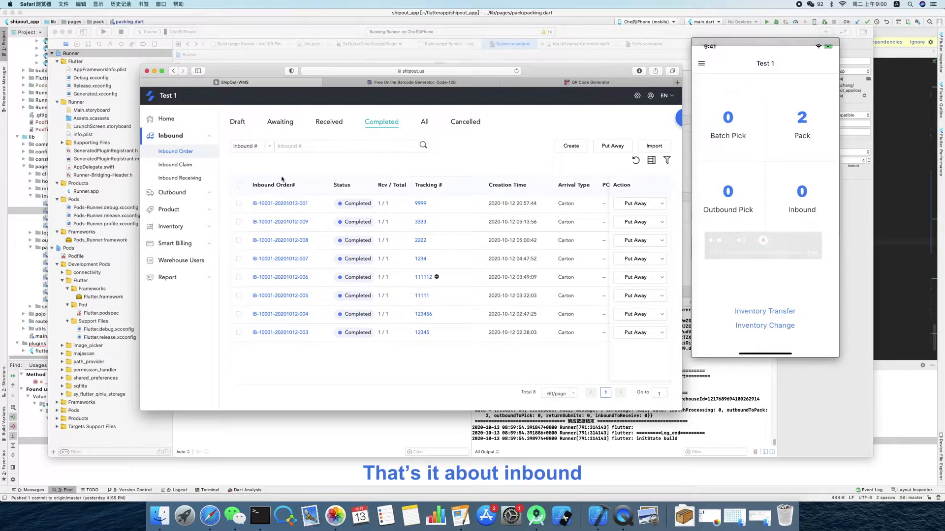
- Start a new parcel outbound order and set its shipping service to Upload Shipping Label
{"action": "left_click", "coordinate": [198, 194]}
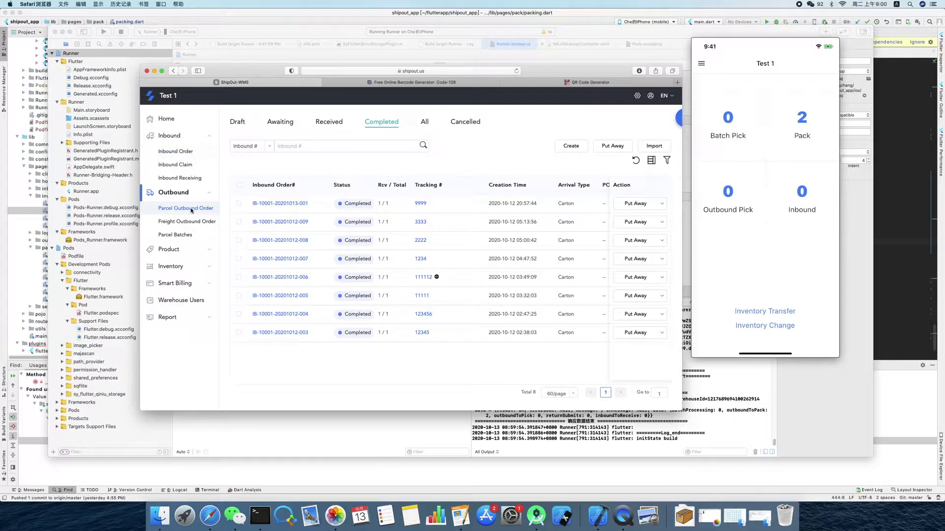
{"action": "left_click", "coordinate": [191, 210]}
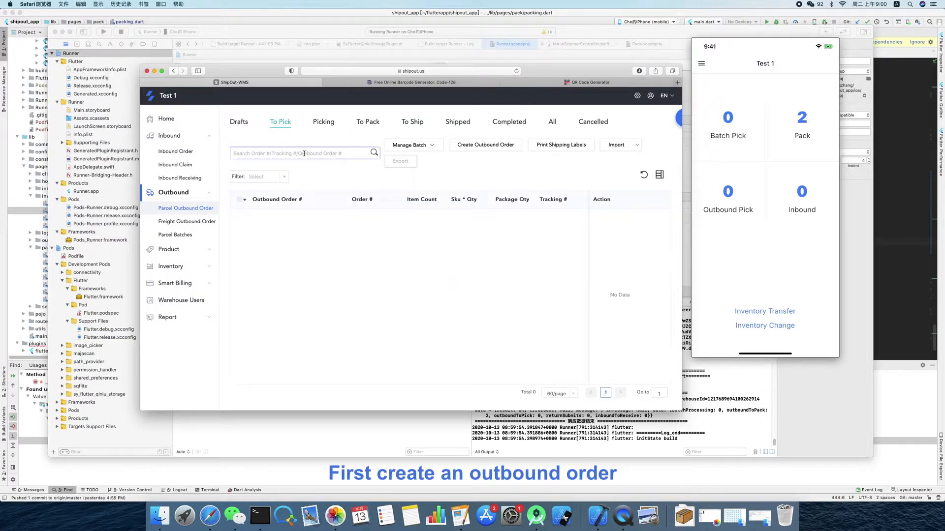
{"action": "left_click", "coordinate": [472, 151]}
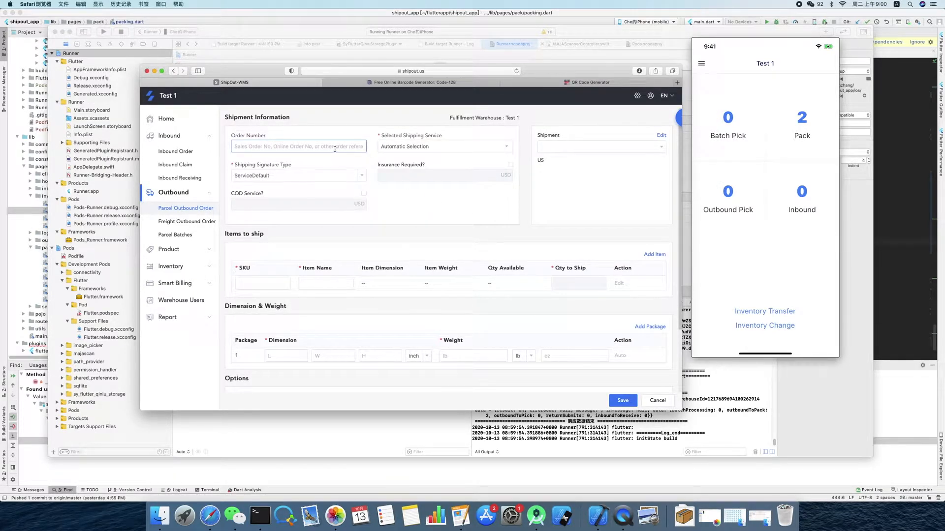
{"action": "left_click", "coordinate": [450, 147]}
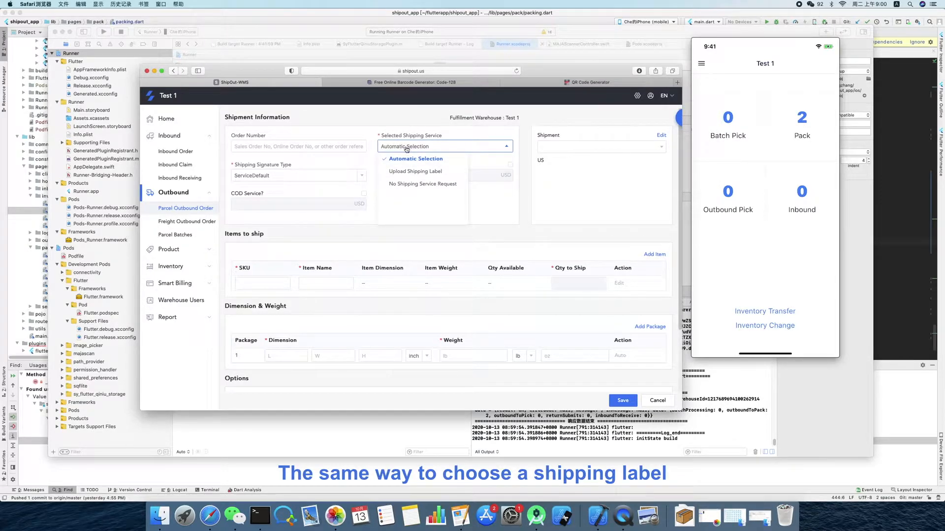
{"action": "left_click", "coordinate": [408, 171]}
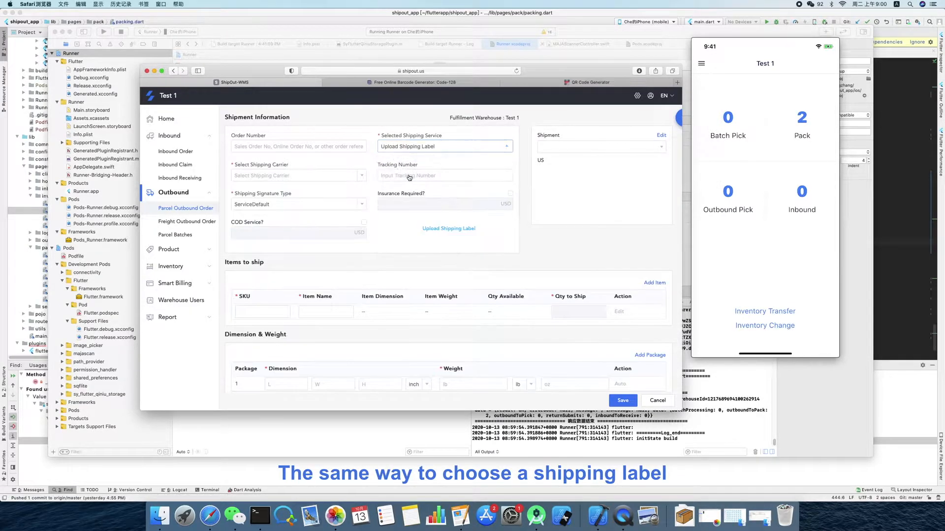
- Select the second saved recipient as the shipment address and upload TestShippingLabel.pdf as the shipping label
{"action": "left_click", "coordinate": [548, 150]}
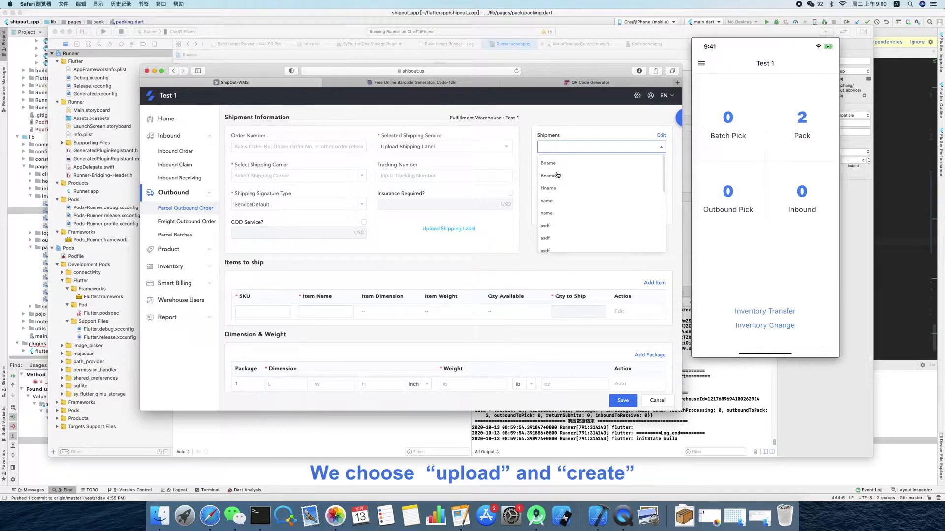
{"action": "left_click", "coordinate": [556, 173]}
{"action": "left_click", "coordinate": [446, 228]}
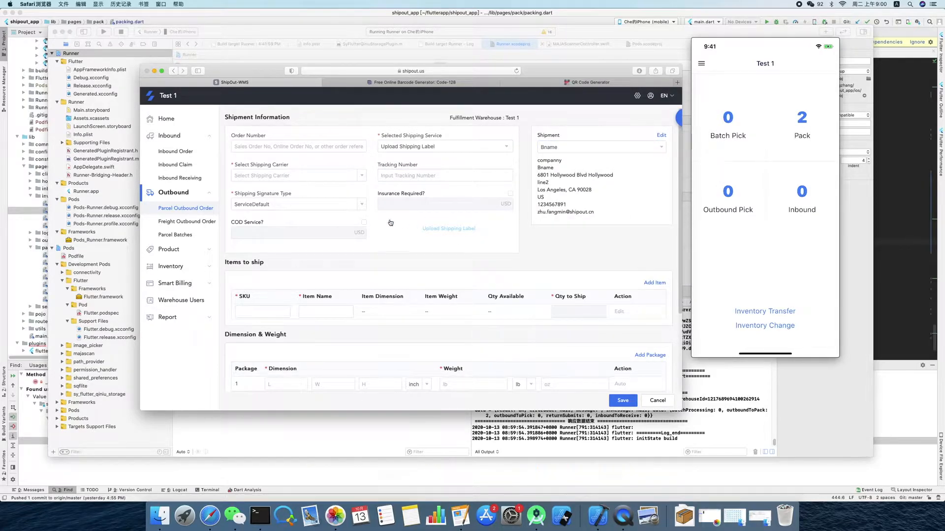
{"action": "left_click", "coordinate": [354, 133]}
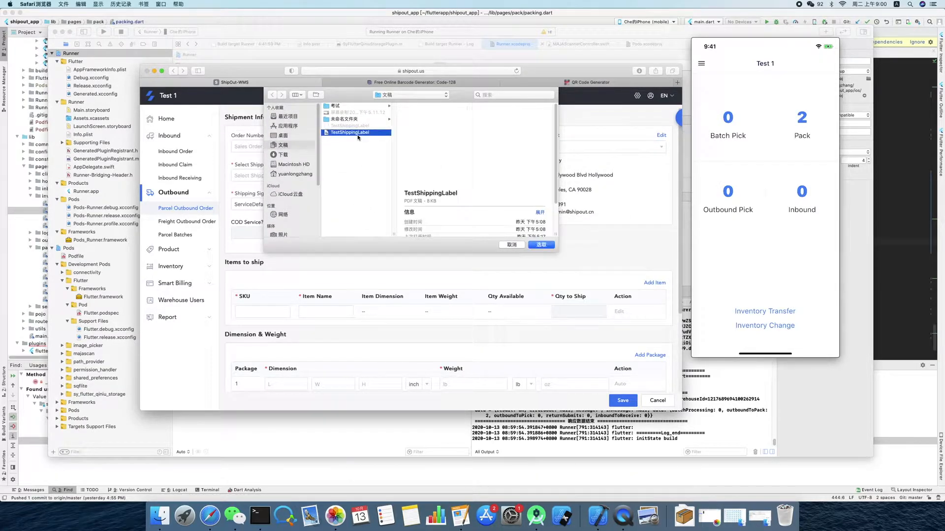
{"action": "left_click", "coordinate": [541, 245]}
- Switch to Finder, open the TestShippingLabel PDF to check its content, and close it again
{"action": "left_click", "coordinate": [161, 517]}
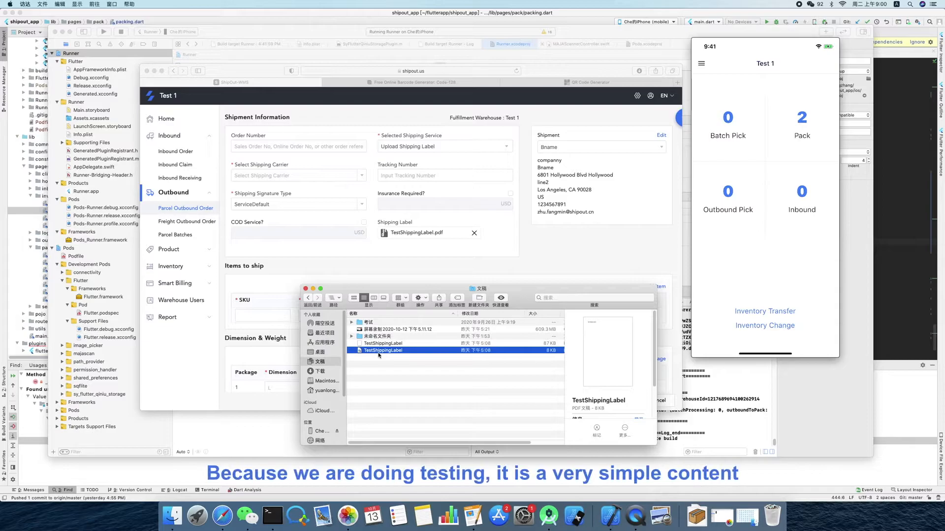
{"action": "double_click", "coordinate": [379, 351]}
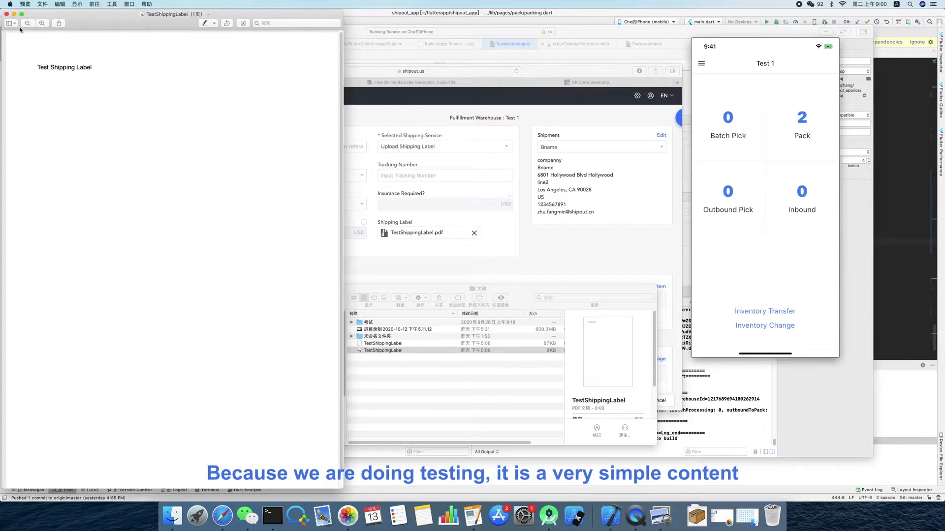
{"action": "key", "text": "super+w"}
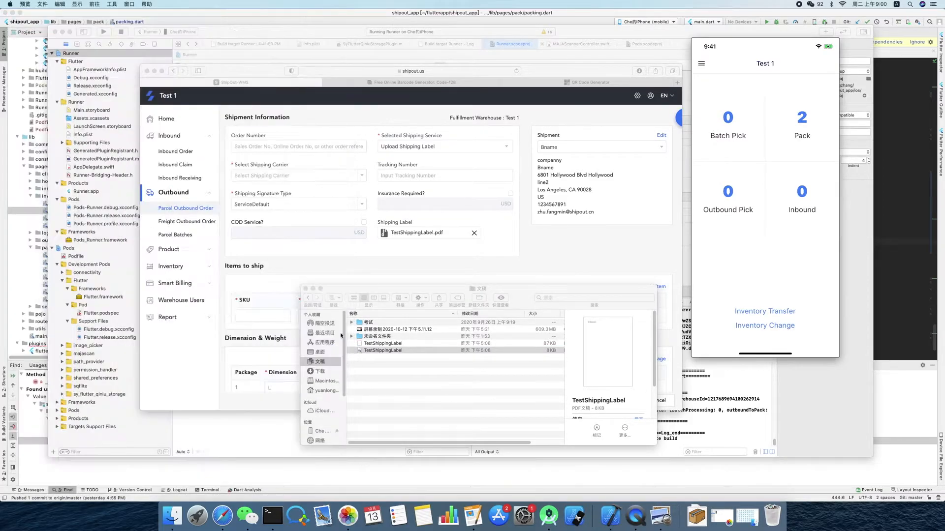
{"action": "left_click", "coordinate": [313, 290]}
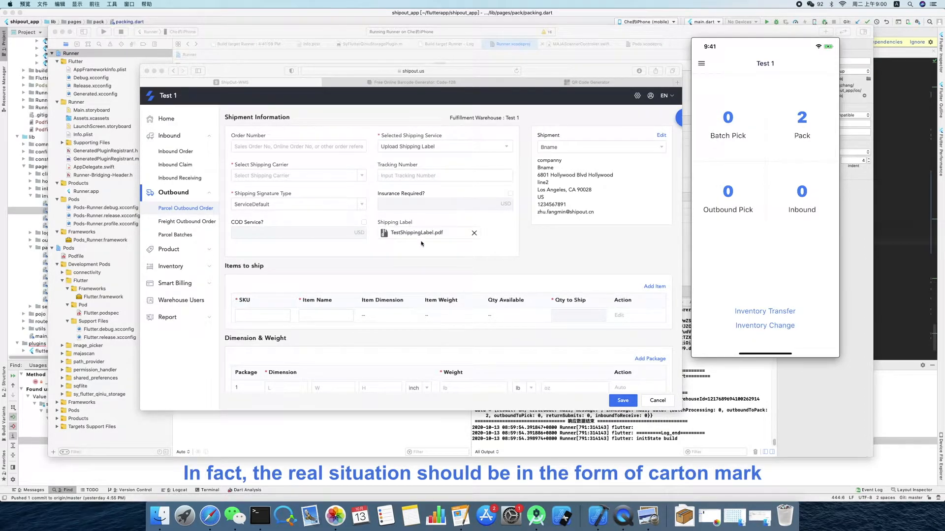
- Enter 9998 as the outbound order's tracking number and choose USPS as the shipping carrier
{"action": "left_click", "coordinate": [401, 179]}
{"action": "left_click", "coordinate": [404, 176]}
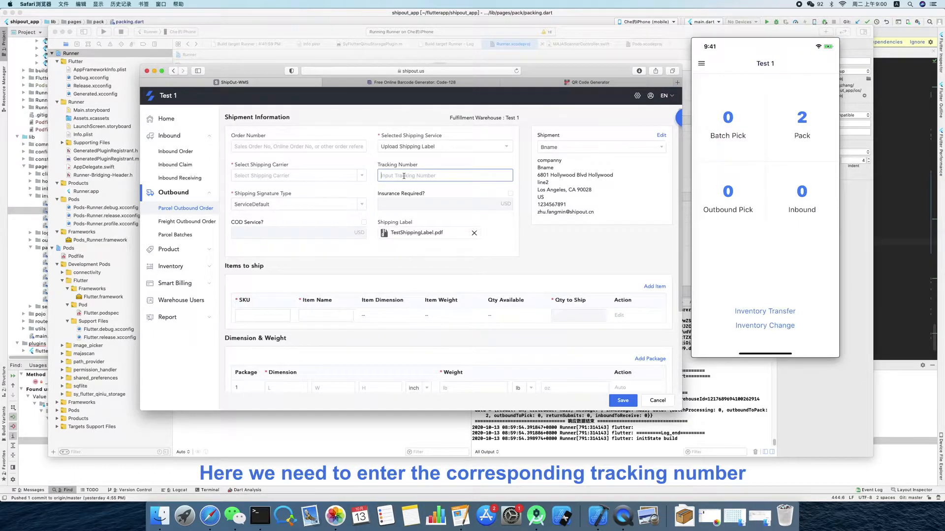
{"action": "type", "text": "9998"}
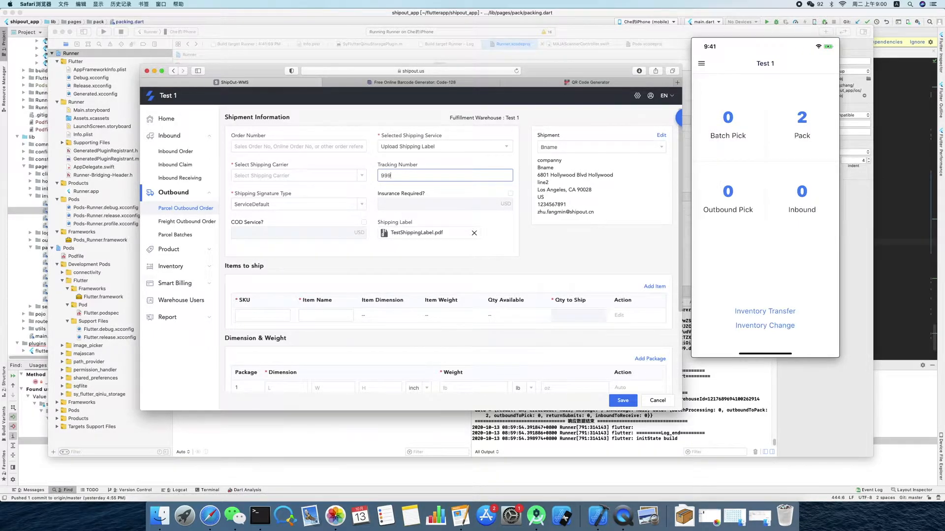
{"action": "left_click", "coordinate": [336, 178]}
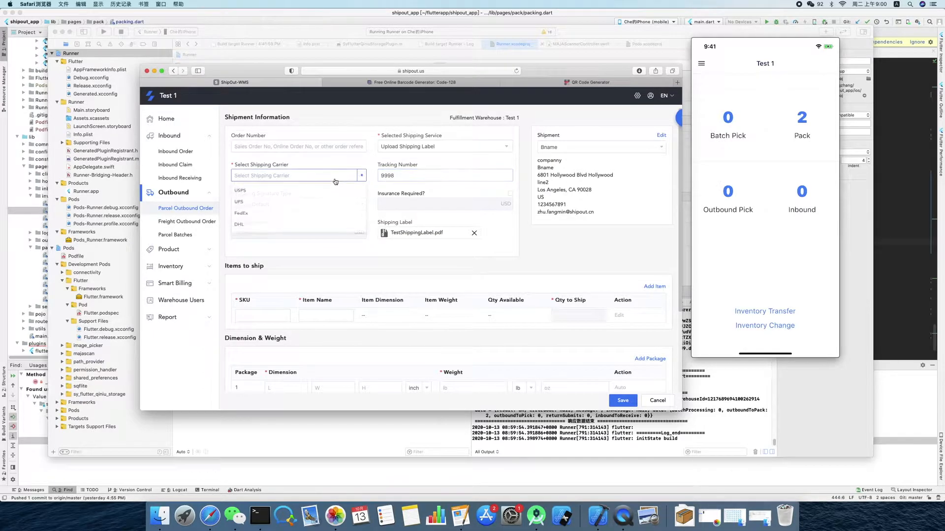
{"action": "left_click", "coordinate": [240, 195]}
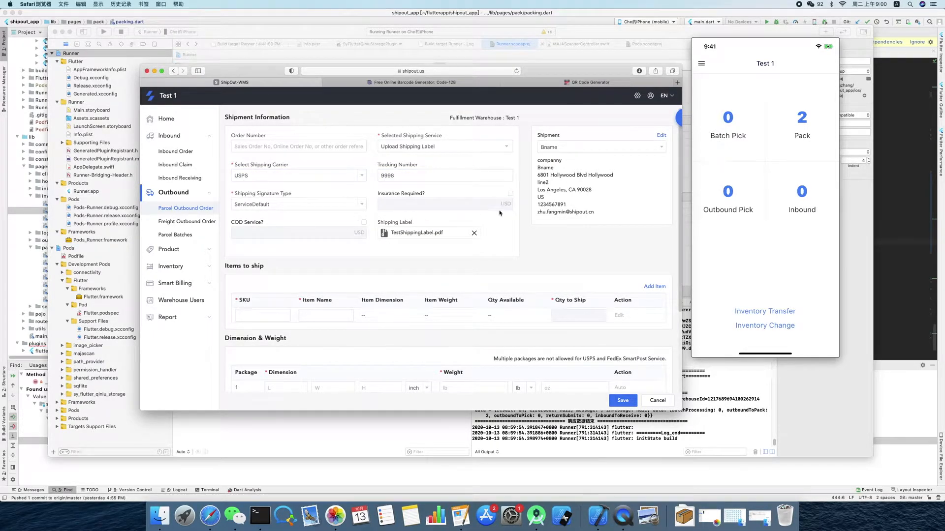
- Add SKU-Test1 to the items to ship with a quantity of 2
{"action": "left_click", "coordinate": [263, 315]}
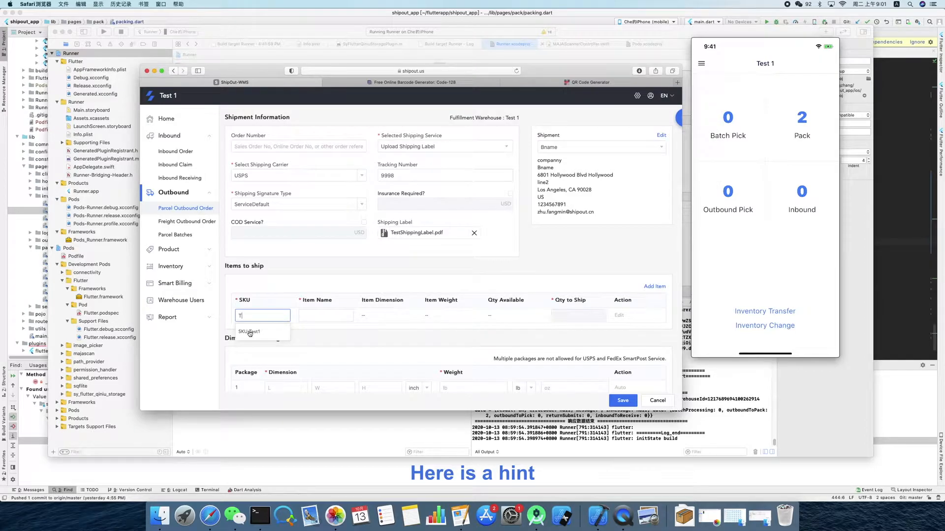
{"action": "left_click", "coordinate": [250, 333]}
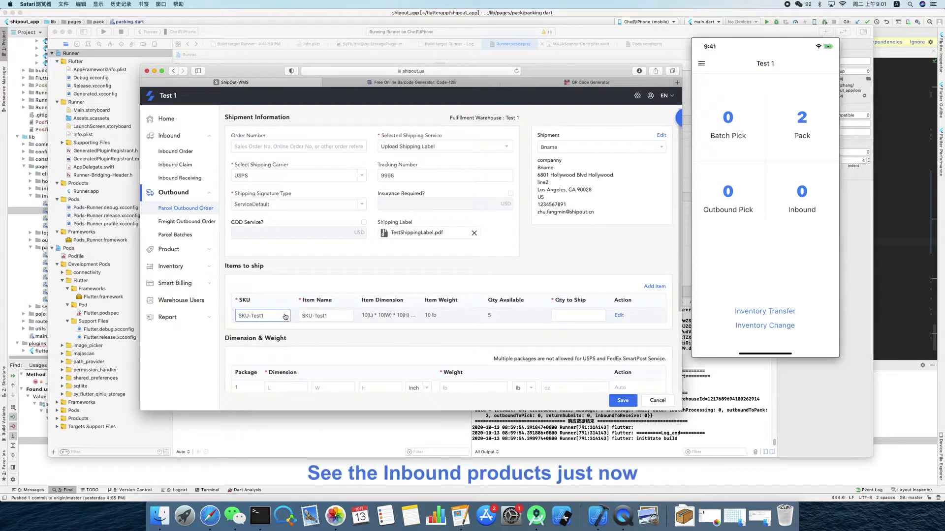
{"action": "scroll", "coordinate": [298, 324], "scroll_direction": "down", "scroll_amount": 1}
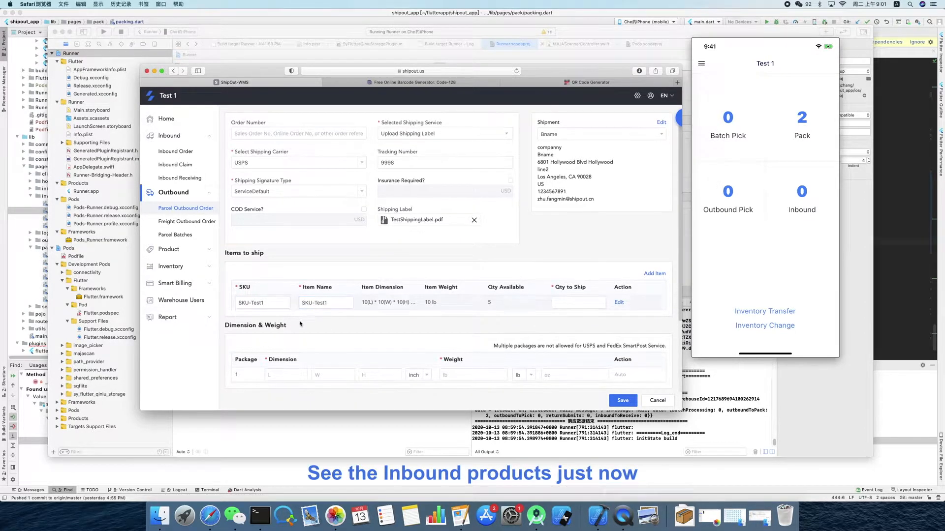
{"action": "scroll", "coordinate": [298, 324], "scroll_direction": "down", "scroll_amount": 5}
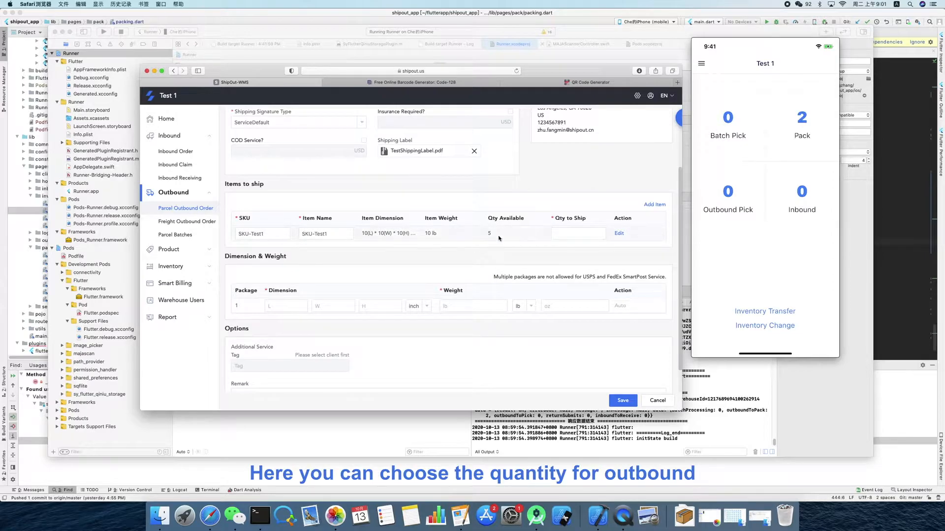
{"action": "left_click", "coordinate": [561, 235]}
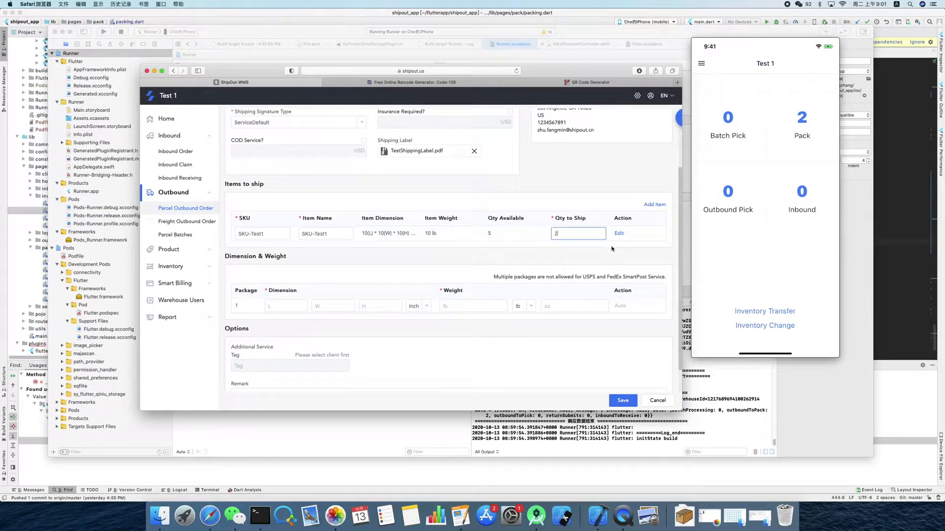
{"action": "left_click", "coordinate": [586, 254]}
- Calculate the package's dimensions and weight automatically and save the parcel outbound order
{"action": "left_click", "coordinate": [620, 306]}
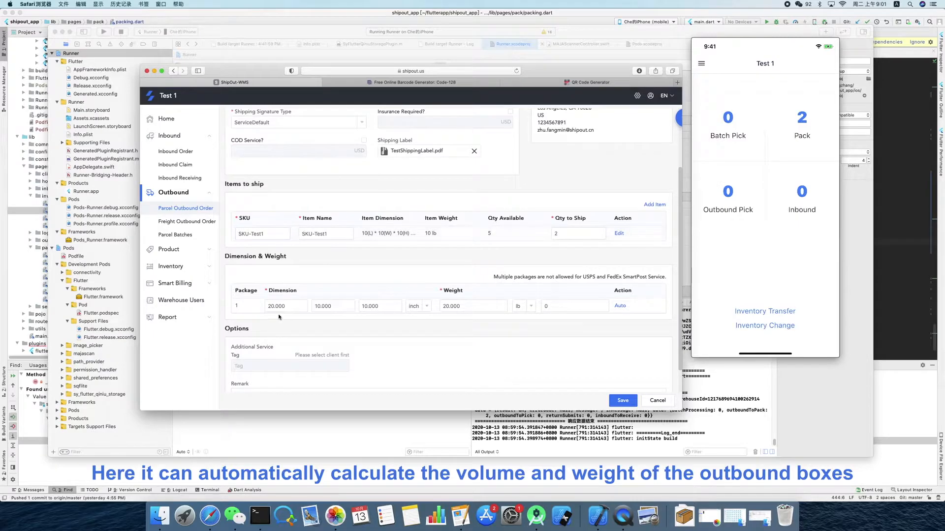
{"action": "scroll", "coordinate": [471, 315], "scroll_direction": "down", "scroll_amount": 1}
{"action": "left_click", "coordinate": [624, 401]}
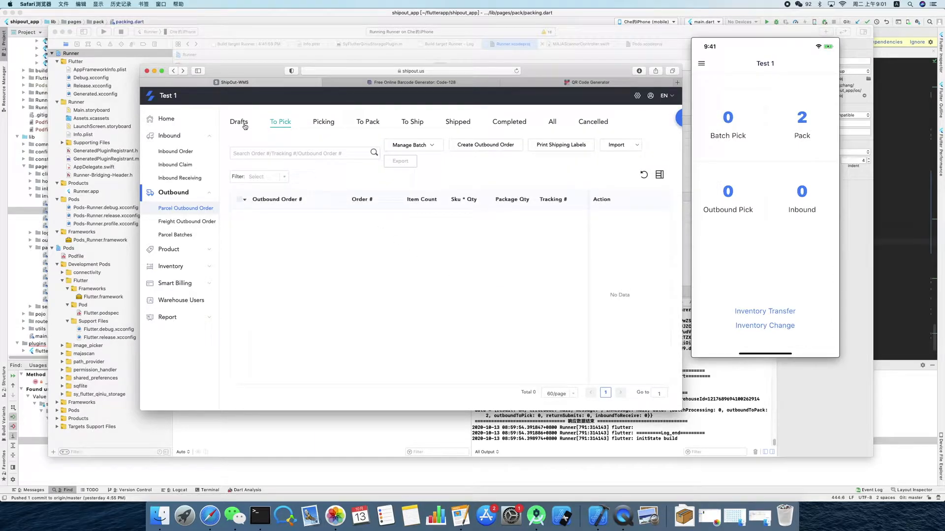
- Submit the draft outbound order with tracking number 9998 and show the orders waiting to be picked
{"action": "left_click", "coordinate": [244, 126]}
{"action": "left_click", "coordinate": [238, 203]}
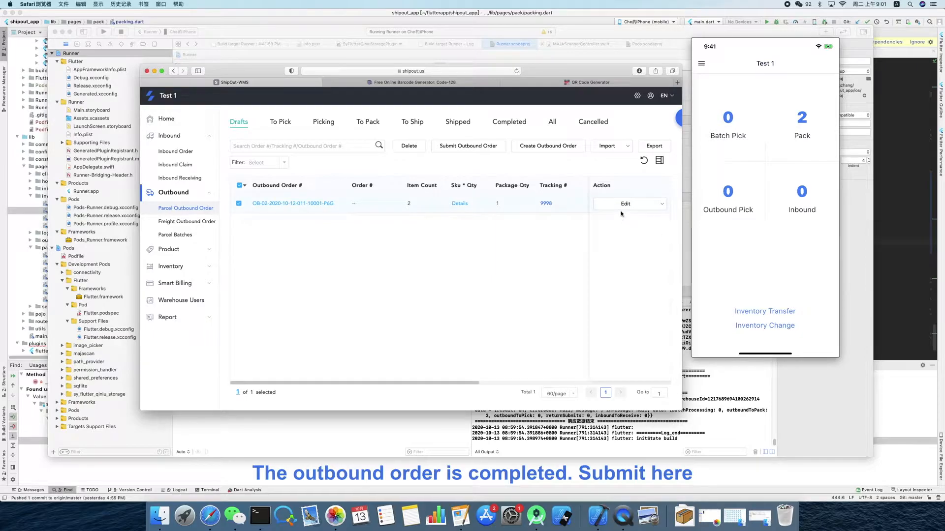
{"action": "left_click", "coordinate": [661, 204]}
{"action": "left_click", "coordinate": [649, 240]}
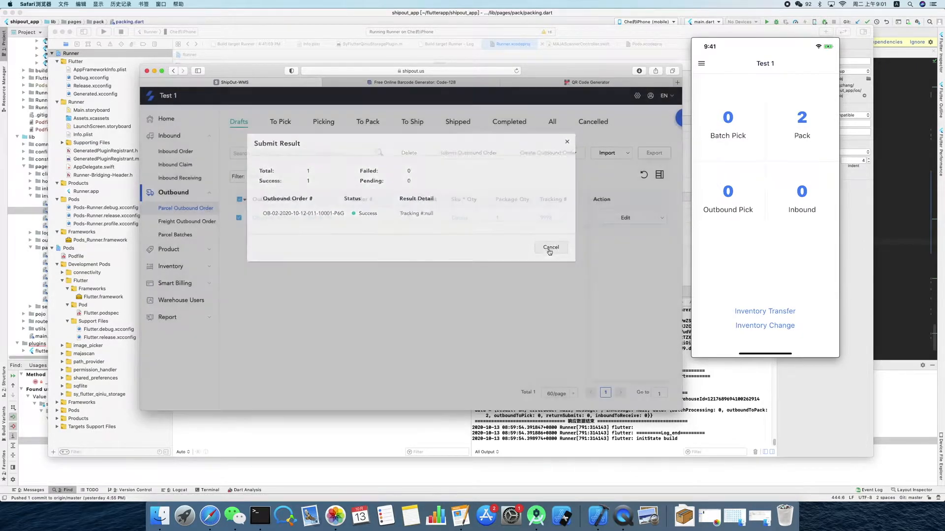
{"action": "left_click", "coordinate": [550, 252]}
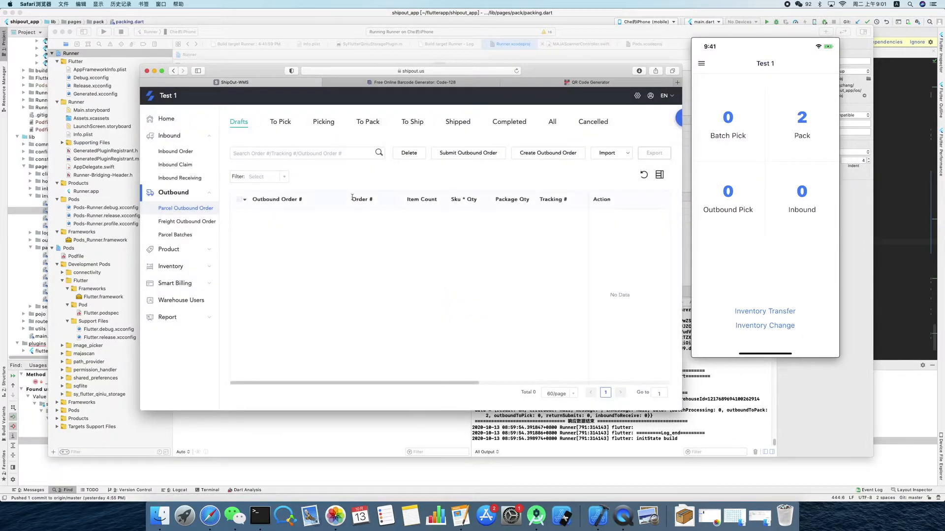
{"action": "left_click", "coordinate": [285, 124]}
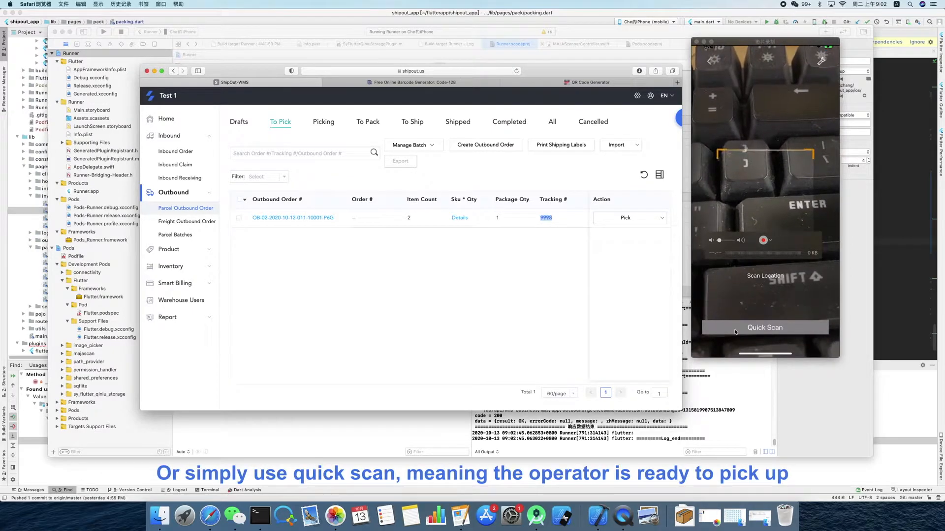
- Pick SKU-Test1 in the phone app with Quick Scan, bringing up its QR code for scanning, and return to the app's home screen
{"action": "left_click", "coordinate": [765, 328]}
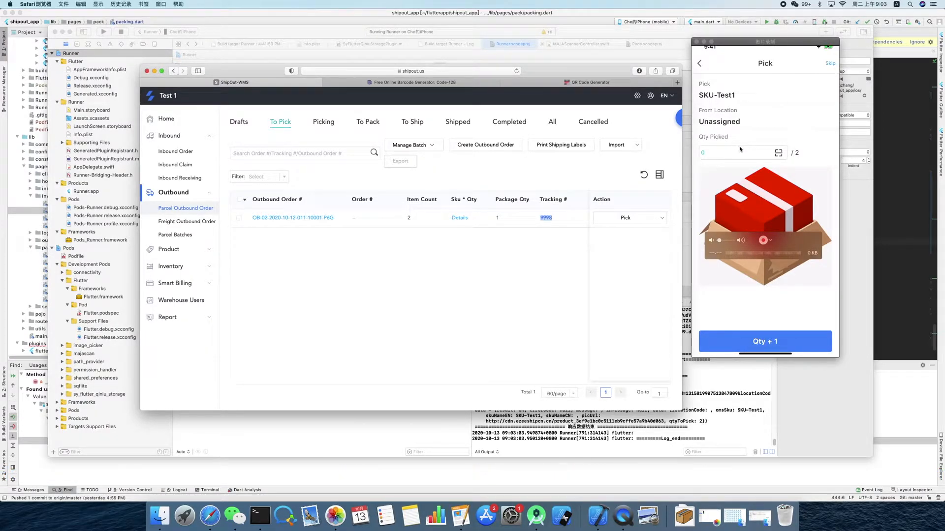
{"action": "left_click", "coordinate": [715, 153]}
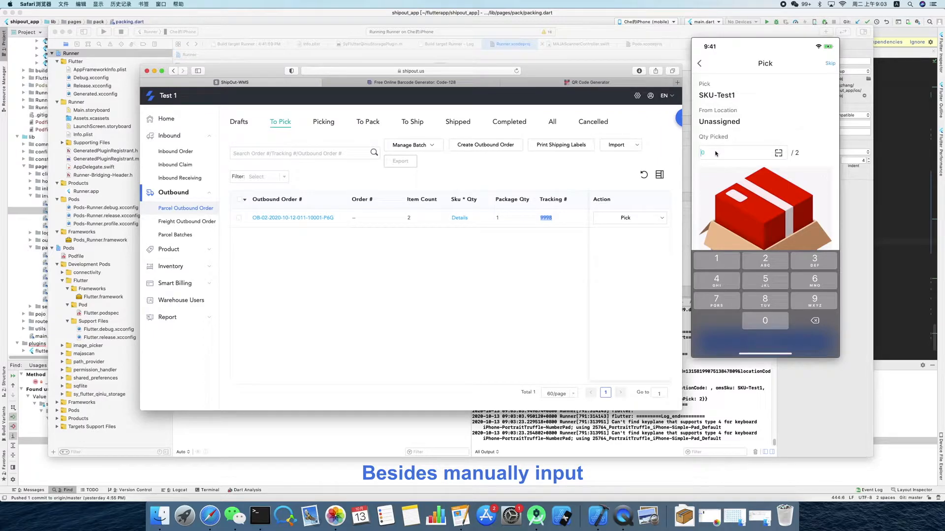
{"action": "key", "text": "BackSpace"}
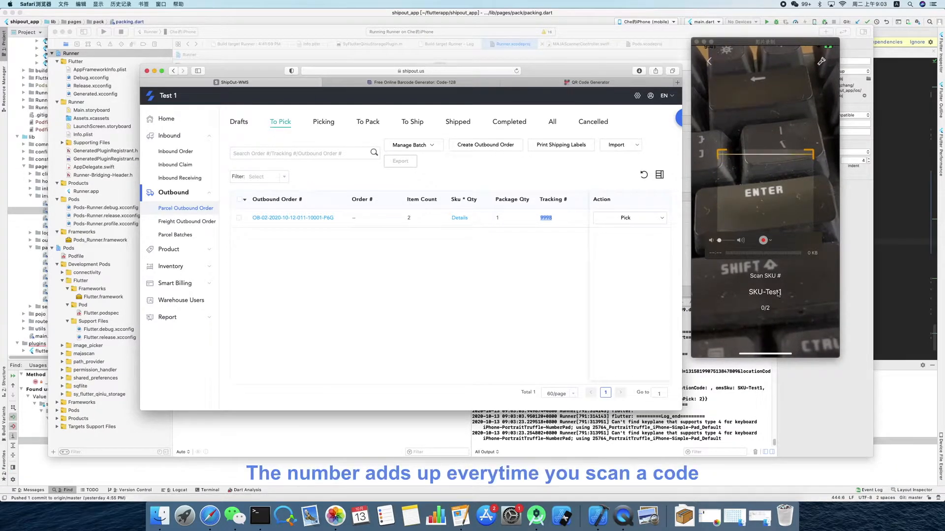
{"action": "left_click", "coordinate": [562, 83]}
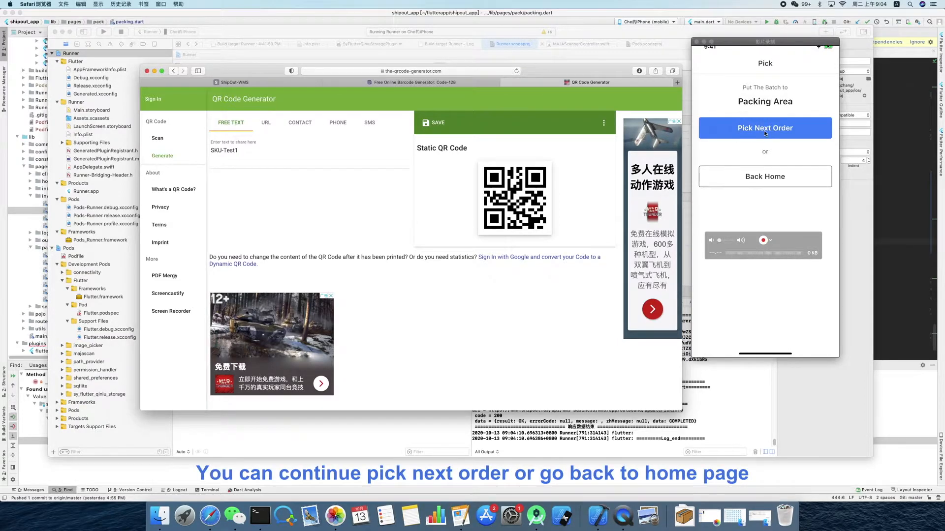
{"action": "left_click", "coordinate": [747, 181]}
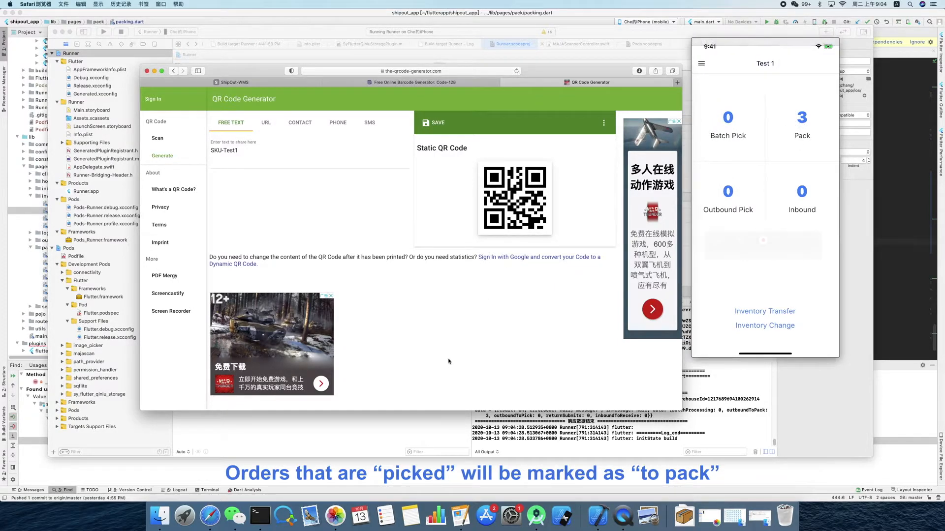
- Return to the ShipOut WMS page, reload it, and check the parcel outbound orders under Picking and To Pack
{"action": "left_click", "coordinate": [256, 82]}
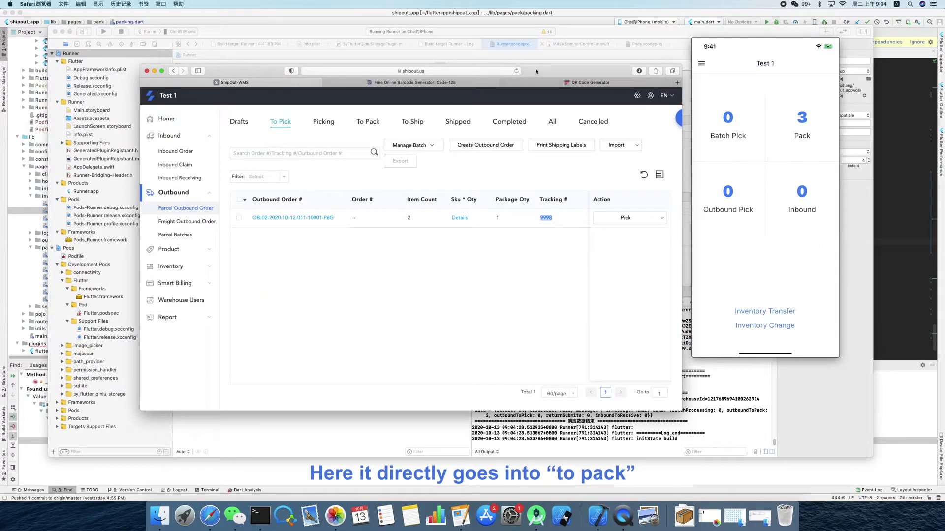
{"action": "left_click", "coordinate": [516, 71]}
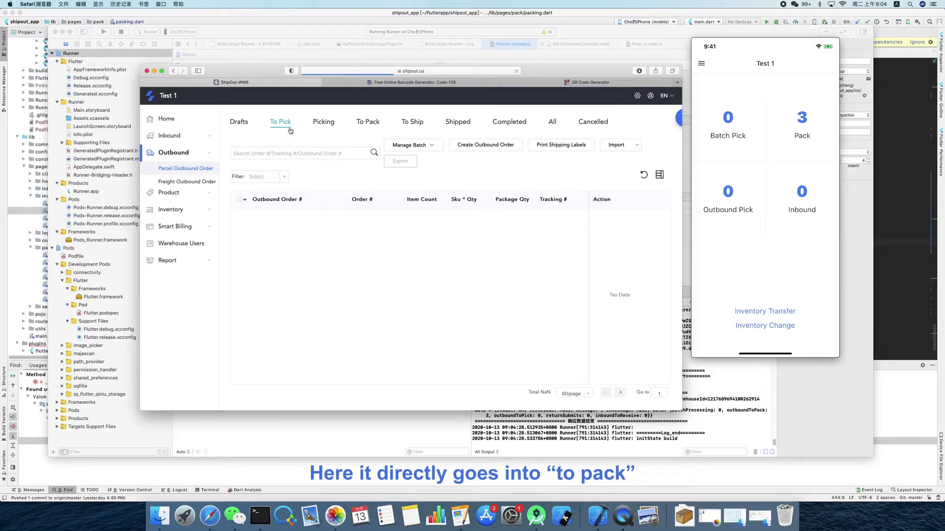
{"action": "left_click", "coordinate": [323, 124]}
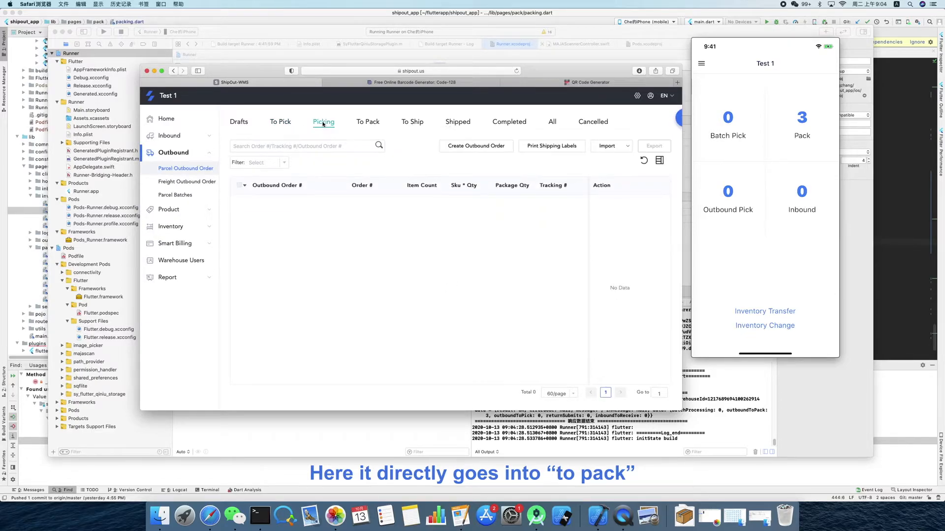
{"action": "left_click", "coordinate": [368, 123]}
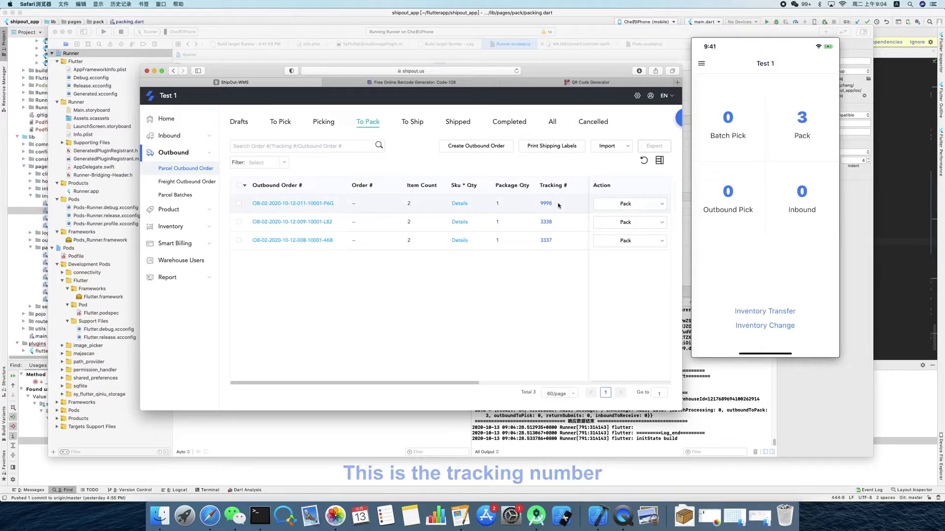
- Pack the parcel in the phone app by its tracking number, set the packed quantity of SKU-Test1 to 2, and return to the home screen
{"action": "left_click", "coordinate": [803, 128]}
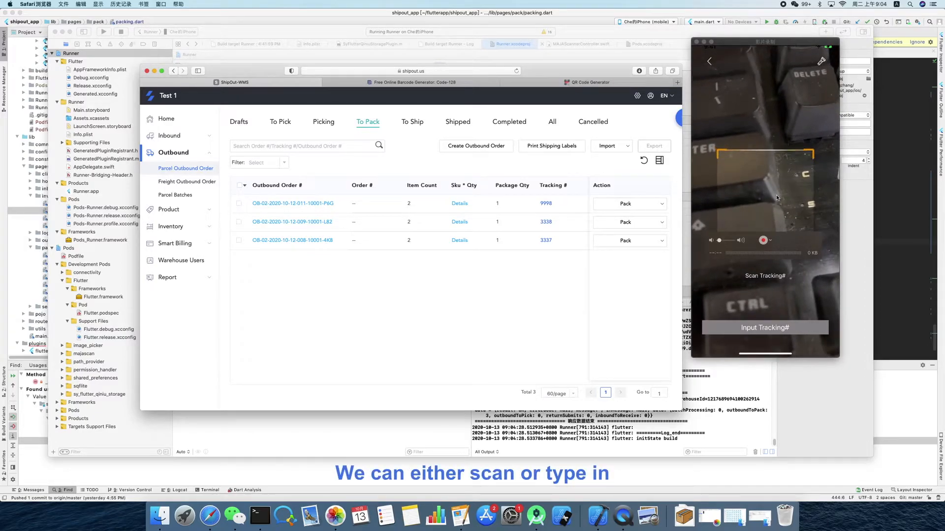
{"action": "left_click", "coordinate": [759, 326]}
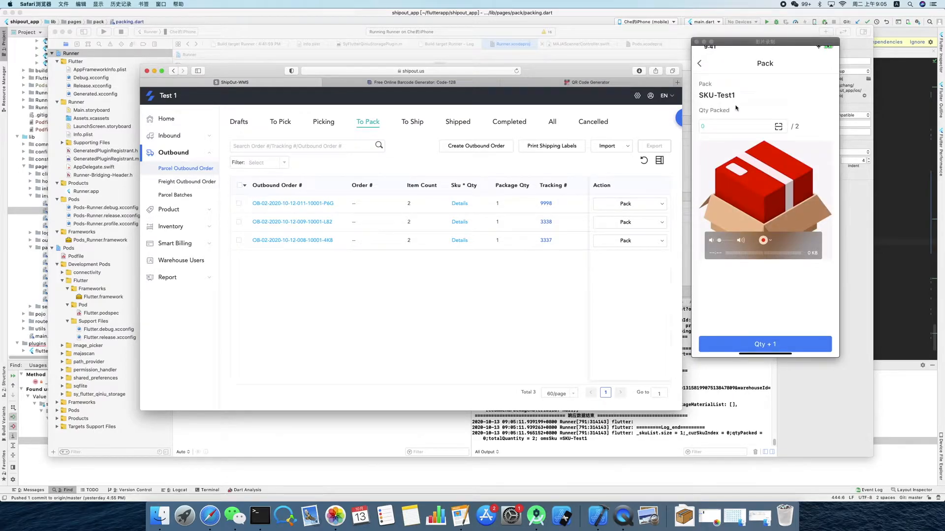
{"action": "left_click", "coordinate": [711, 127]}
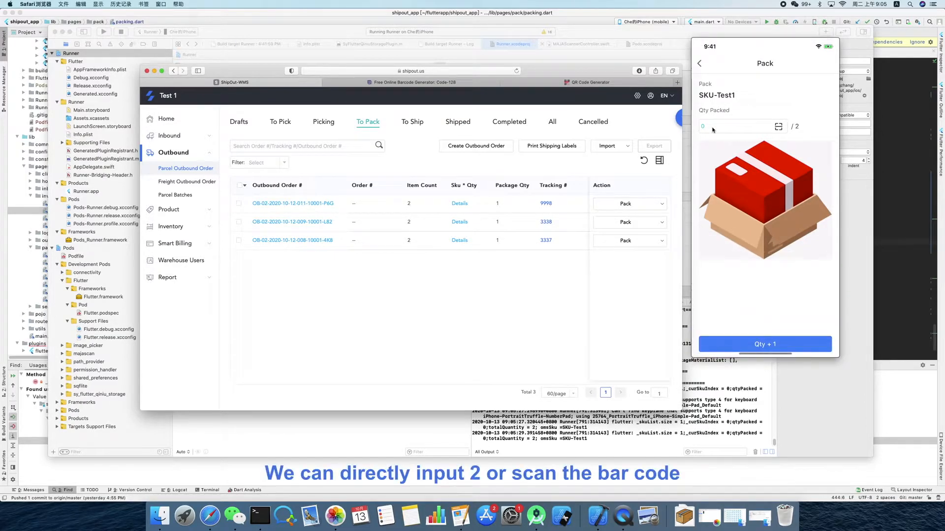
{"action": "type", "text": "1"}
{"action": "key", "text": "BackSpace"}
{"action": "key", "text": "BackSpace"}
{"action": "type", "text": "1"}
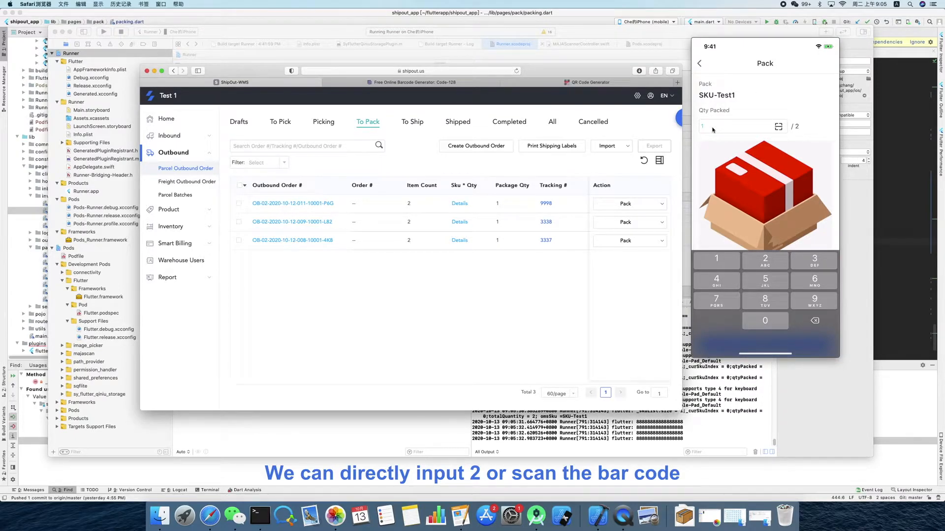
{"action": "type", "text": "2"}
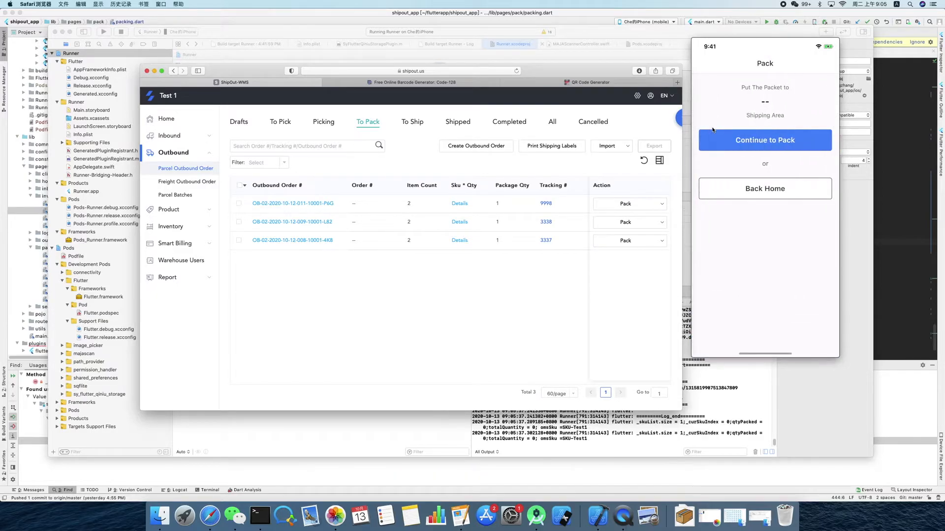
{"action": "mouse_move", "coordinate": [755, 115]}
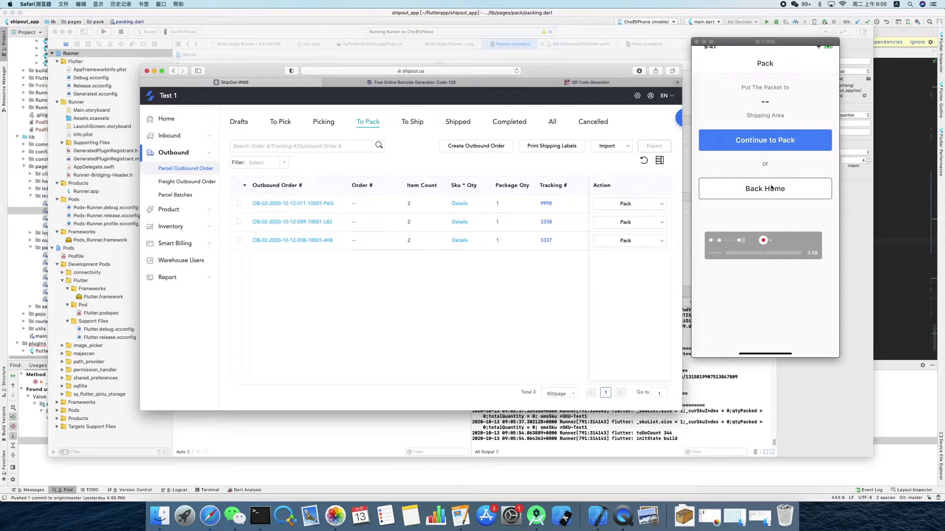
{"action": "left_click", "coordinate": [772, 190]}
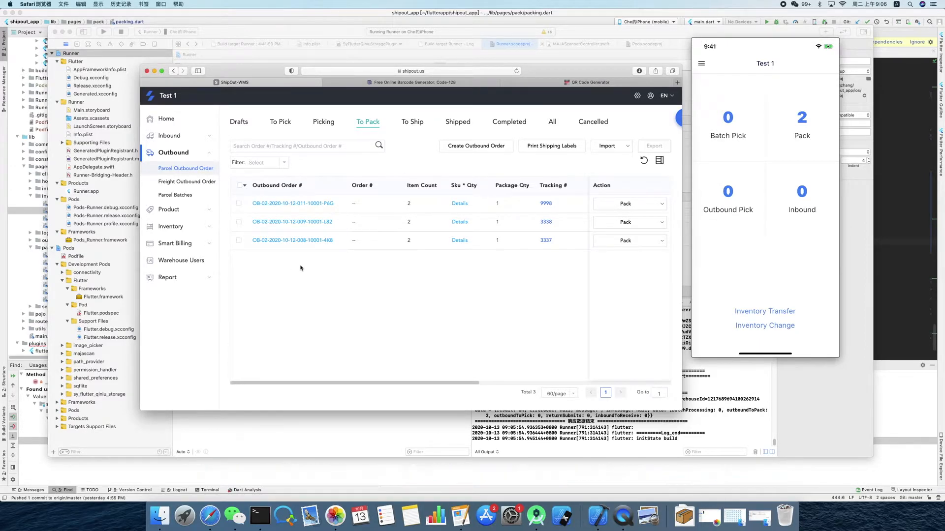
- Start a new parcel outbound order from the drafts with the Upload Shipping Label service and attach TestShippingLabel.pdf
{"action": "left_click", "coordinate": [245, 124]}
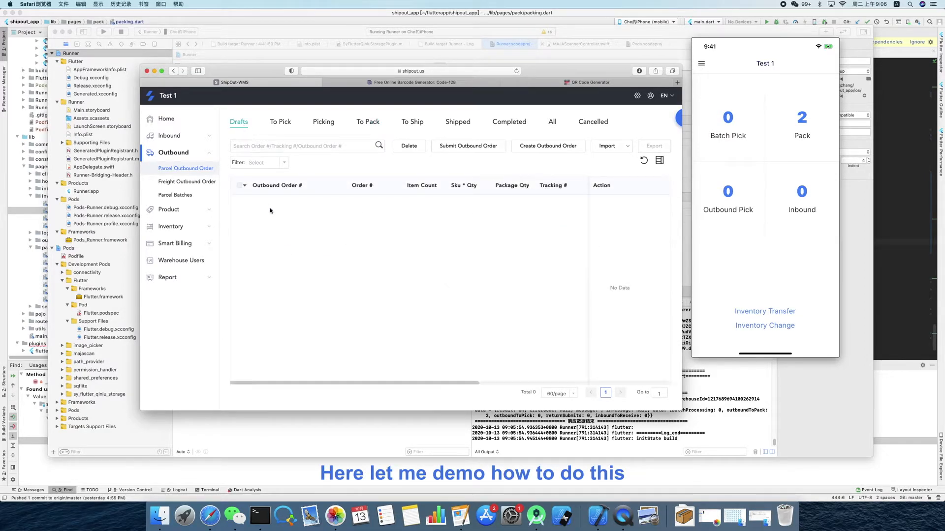
{"action": "left_click", "coordinate": [542, 147]}
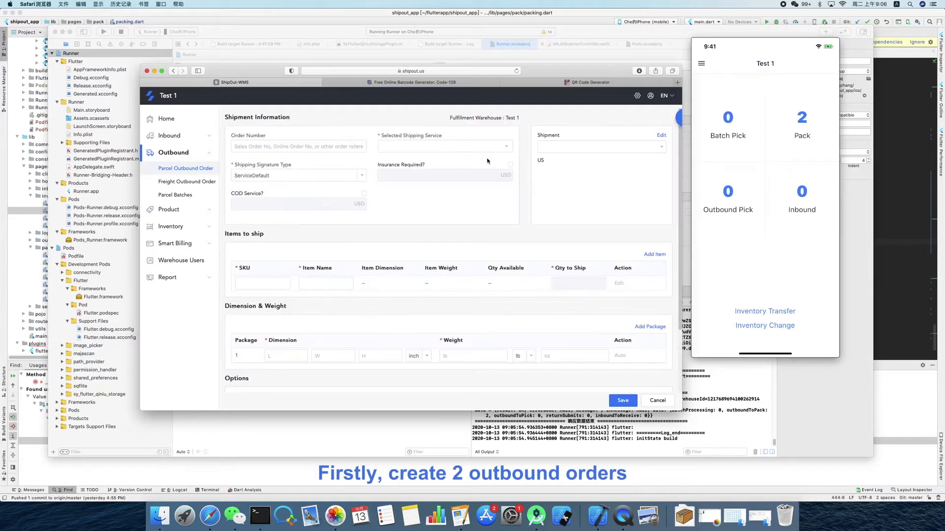
{"action": "left_click", "coordinate": [410, 147]}
{"action": "left_click", "coordinate": [407, 170]}
{"action": "left_click", "coordinate": [410, 177]}
{"action": "left_click", "coordinate": [443, 228]}
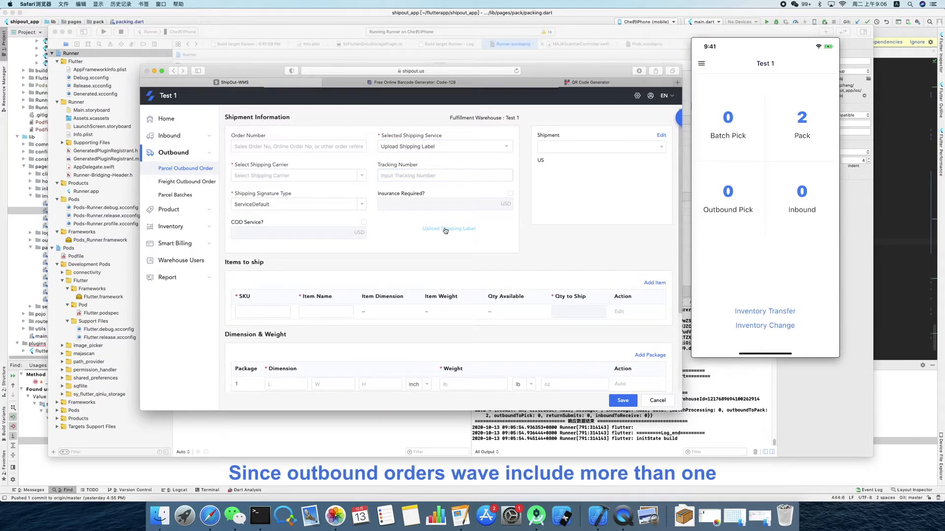
{"action": "left_click", "coordinate": [347, 132]}
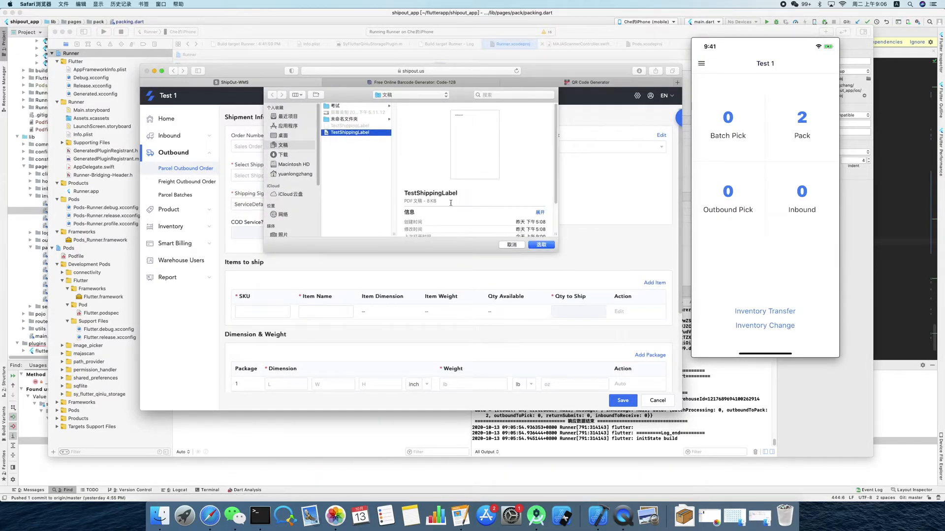
{"action": "left_click", "coordinate": [540, 246]}
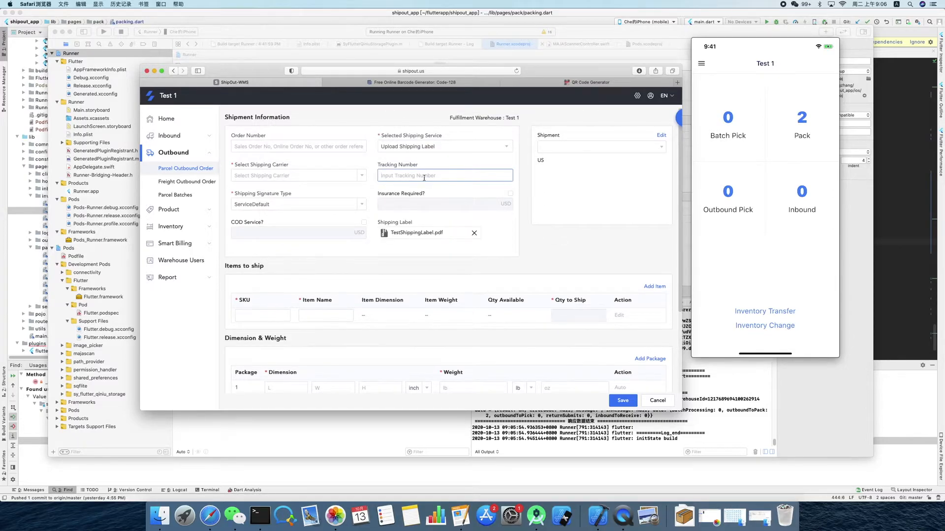
- Enter tracking number 9998 and choose USPS as the order's shipping carrier
{"action": "type", "text": "9998"}
{"action": "left_click", "coordinate": [300, 176]}
{"action": "left_click", "coordinate": [288, 197]}
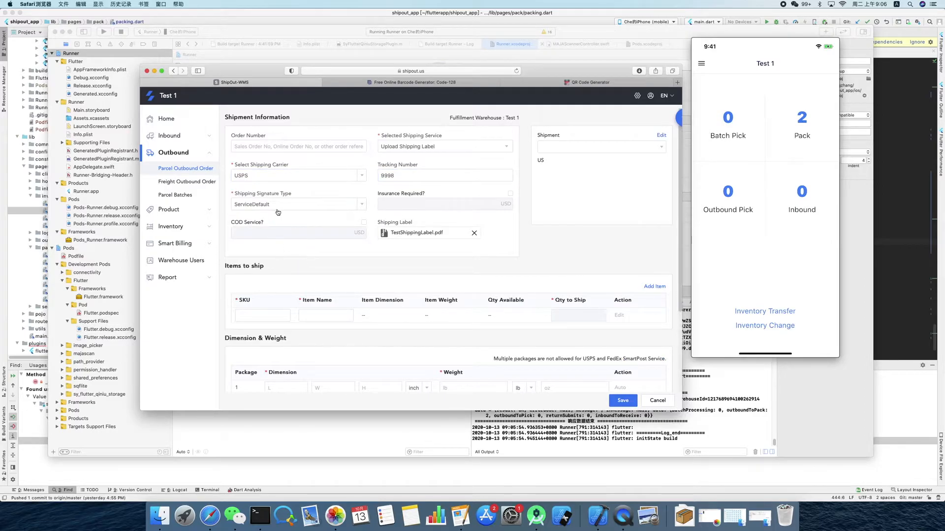
- Add SKU-Test1 as the item to ship with a quantity of 1
{"action": "left_click", "coordinate": [255, 317]}
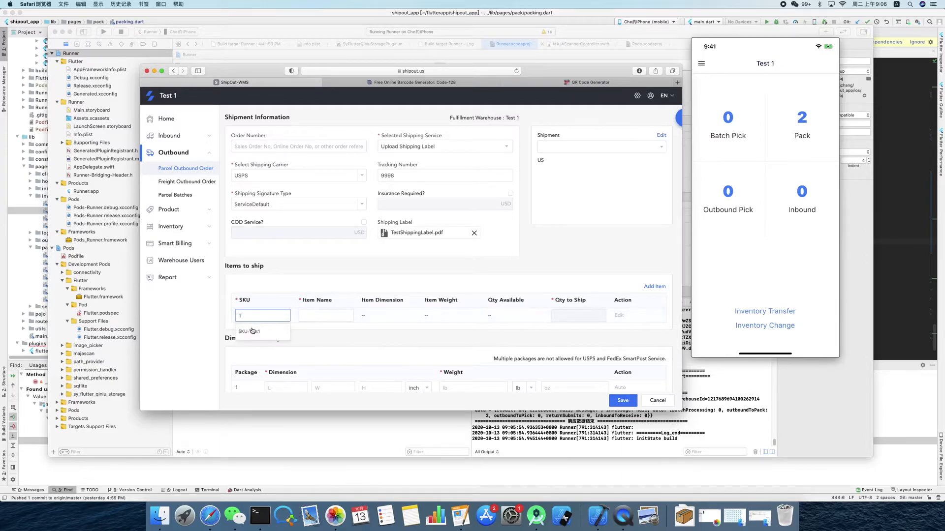
{"action": "left_click", "coordinate": [252, 335]}
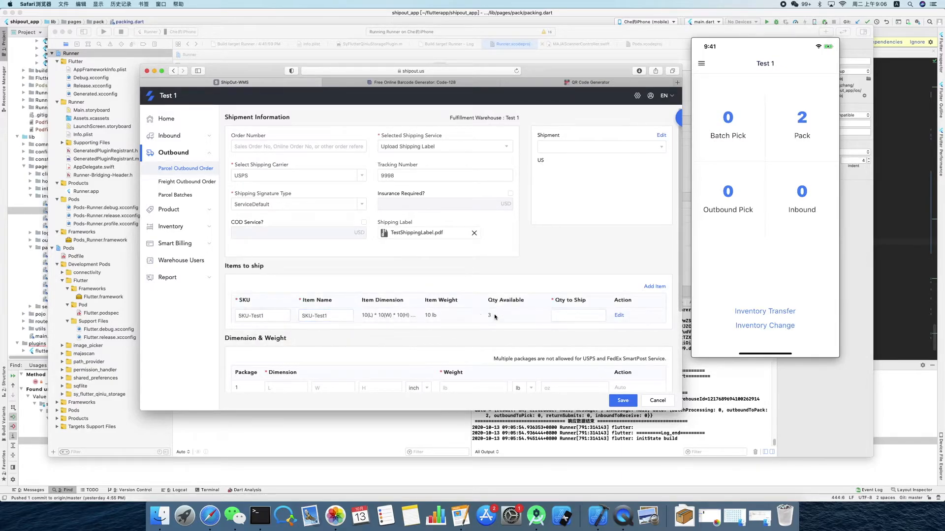
{"action": "left_click", "coordinate": [567, 318]}
{"action": "scroll", "coordinate": [590, 310], "scroll_direction": "down", "scroll_amount": 3}
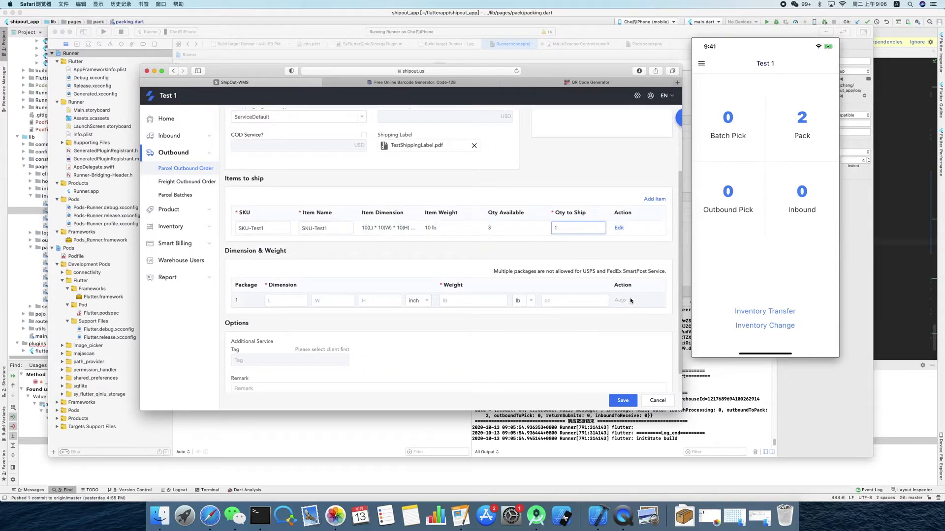
- Fill in the package's dimensions and weight automatically and save the order with tracking number 9998
{"action": "left_click", "coordinate": [604, 253]}
{"action": "scroll", "coordinate": [604, 253], "scroll_direction": "up", "scroll_amount": 1}
{"action": "left_click", "coordinate": [620, 306]}
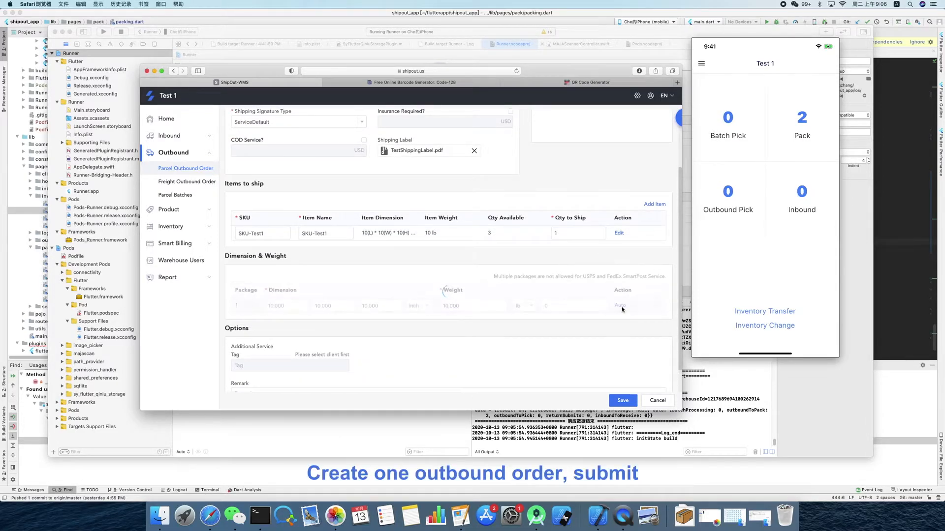
{"action": "left_click", "coordinate": [626, 401]}
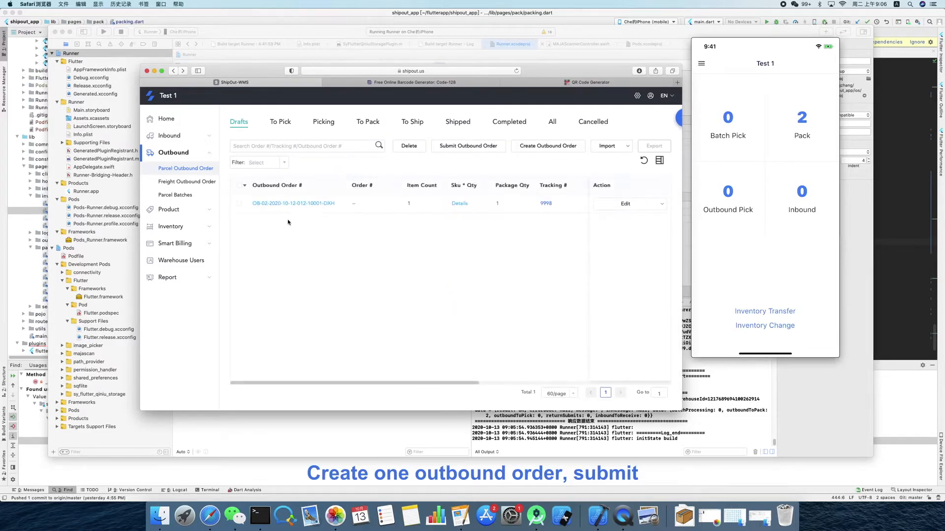
- Submit the draft outbound order with tracking number 9998 and dismiss the submit result
{"action": "left_click", "coordinate": [661, 204]}
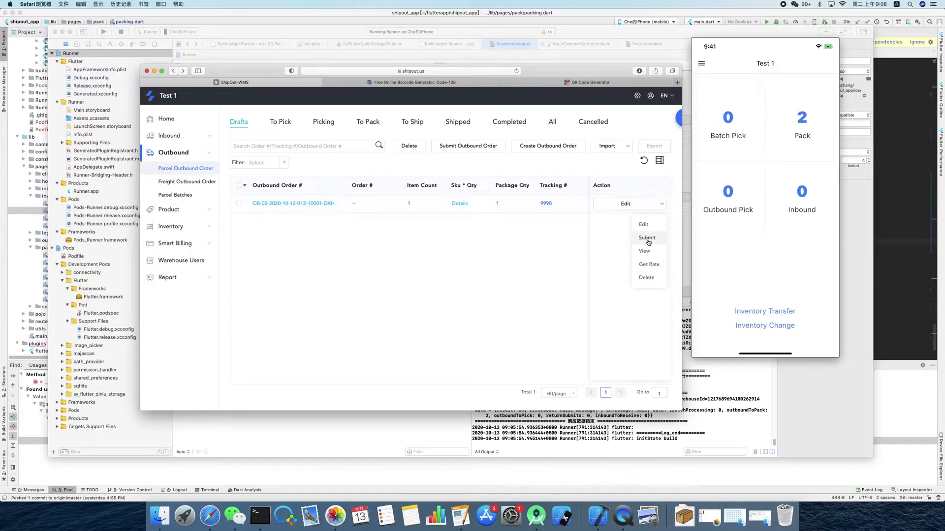
{"action": "left_click", "coordinate": [648, 242]}
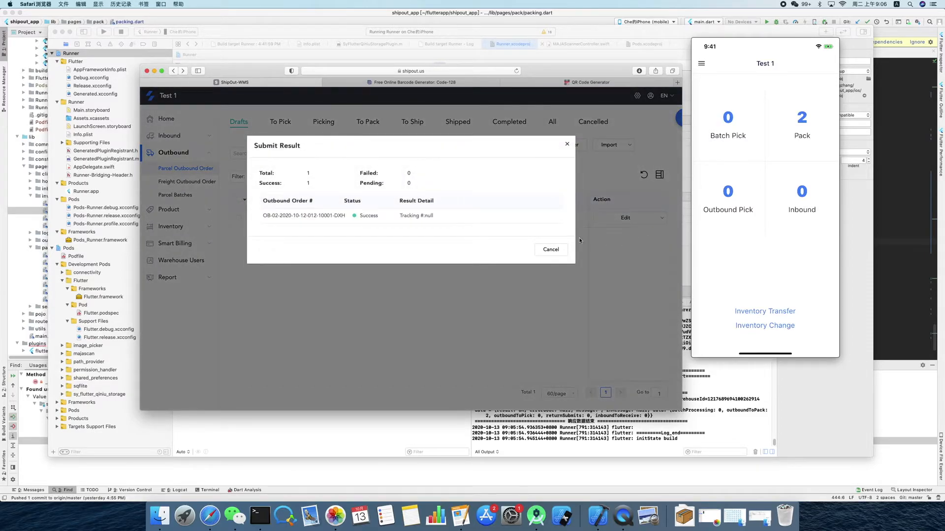
{"action": "left_click", "coordinate": [554, 251]}
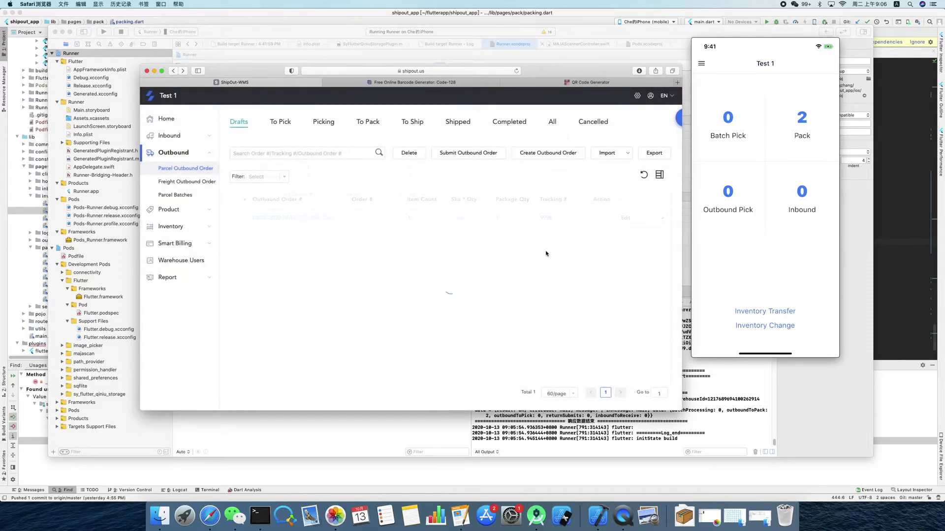
- Start another parcel outbound order with the Upload Shipping Label service, tracking number 9996, TestShippingLabel.pdf as label, and USPS as carrier
{"action": "left_click", "coordinate": [547, 153]}
{"action": "left_click", "coordinate": [430, 146]}
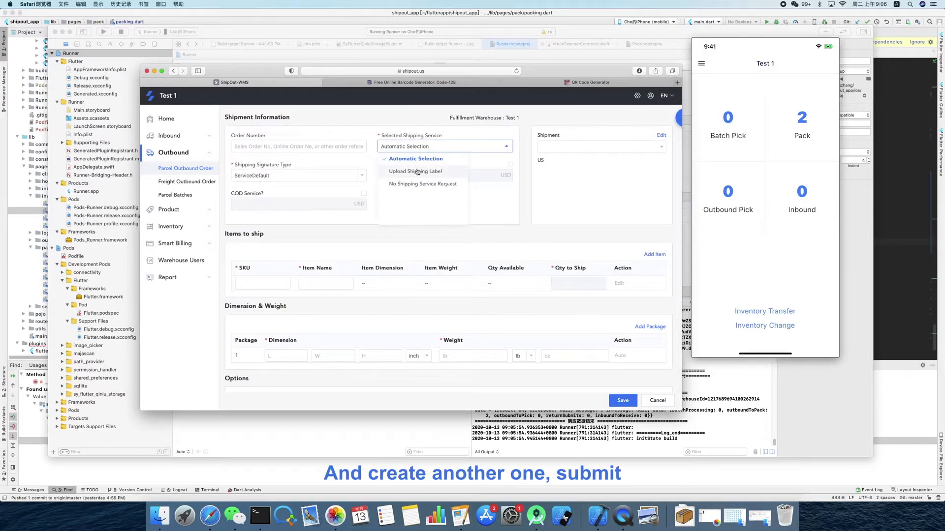
{"action": "left_click", "coordinate": [410, 169]}
{"action": "left_click", "coordinate": [410, 176]}
{"action": "type", "text": "9"}
{"action": "left_click", "coordinate": [448, 230]}
{"action": "left_click", "coordinate": [357, 135]}
{"action": "left_click", "coordinate": [541, 244]}
{"action": "left_click", "coordinate": [285, 177]}
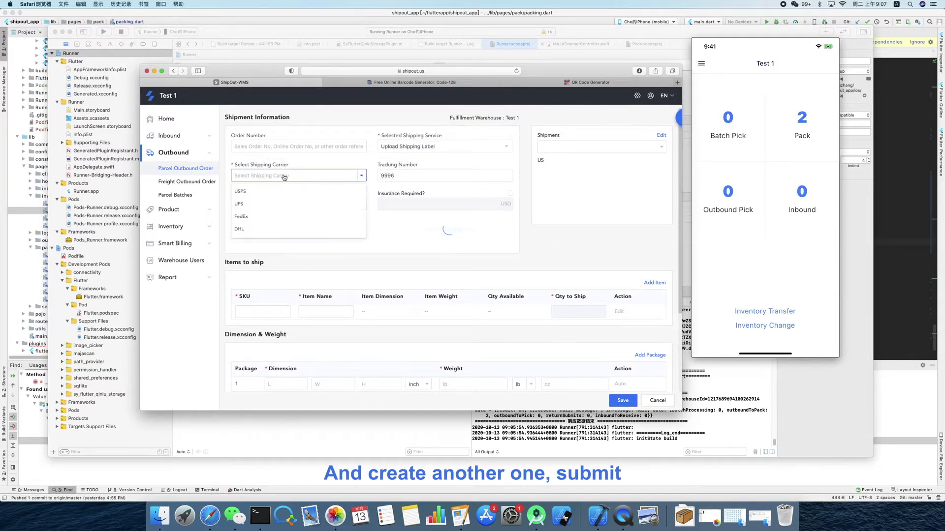
{"action": "left_click", "coordinate": [253, 195]}
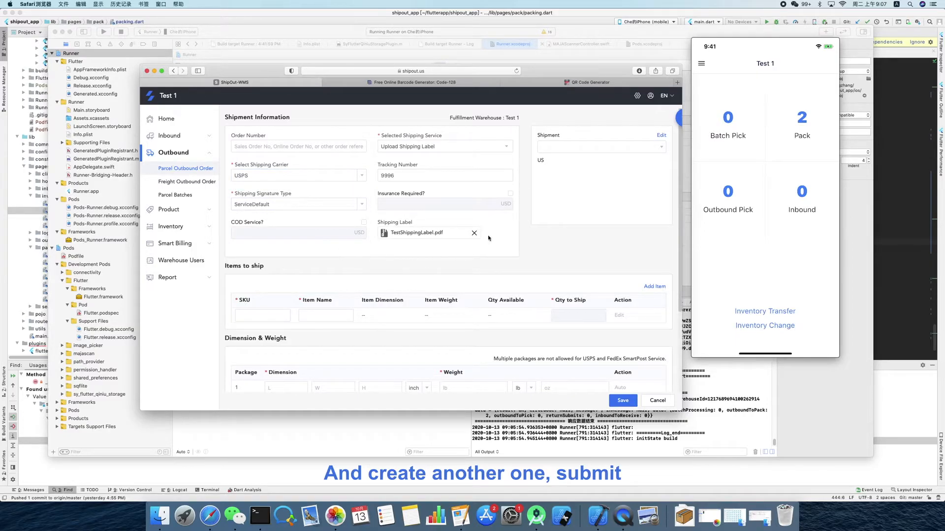
- Choose a saved recipient as the order's shipment address and add SKU-Test1 with a quantity to ship of 1
{"action": "left_click", "coordinate": [581, 148]}
{"action": "left_click", "coordinate": [549, 167]}
{"action": "left_click", "coordinate": [267, 317]}
{"action": "type", "text": "Te"}
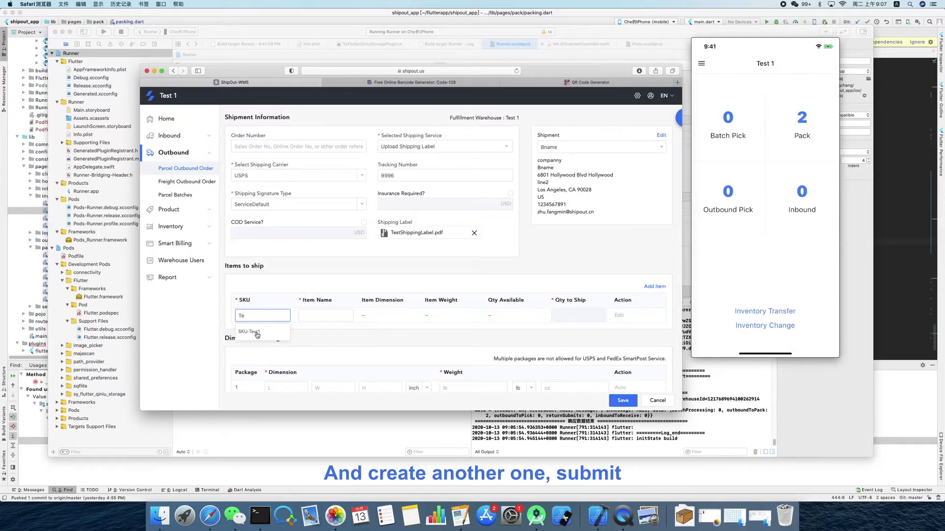
{"action": "left_click", "coordinate": [256, 332]}
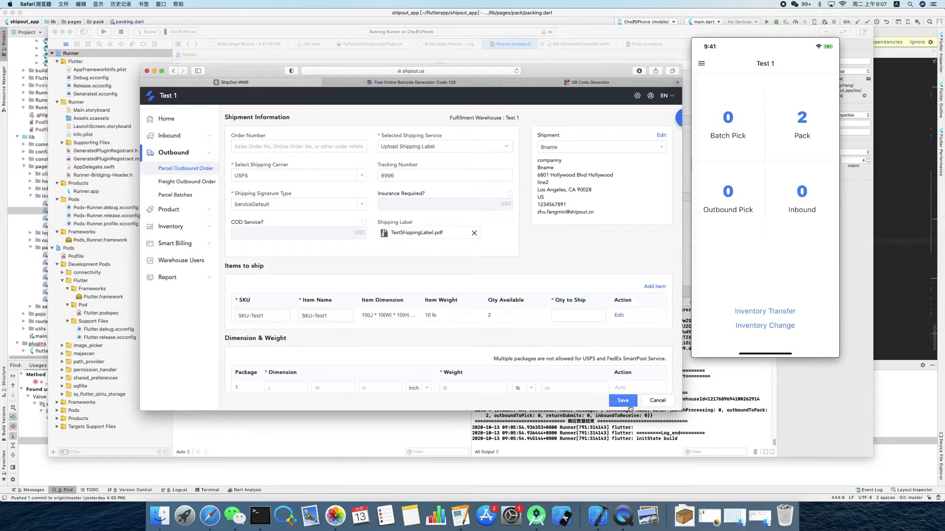
{"action": "left_click", "coordinate": [584, 319]}
{"action": "type", "text": "1"}
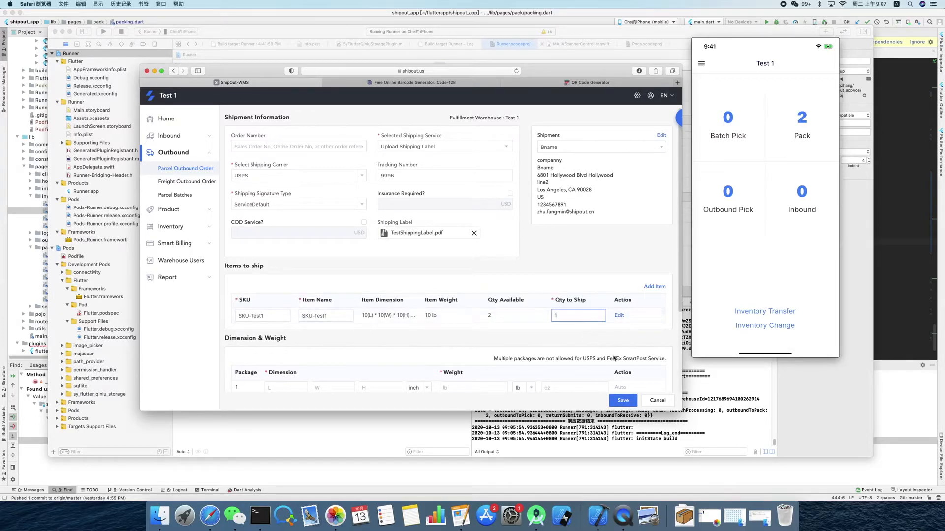
- Calculate the package's dimensions and weight automatically and save the order with tracking number 9996
{"action": "left_click", "coordinate": [615, 352]}
{"action": "scroll", "coordinate": [607, 349], "scroll_direction": "down", "scroll_amount": 2}
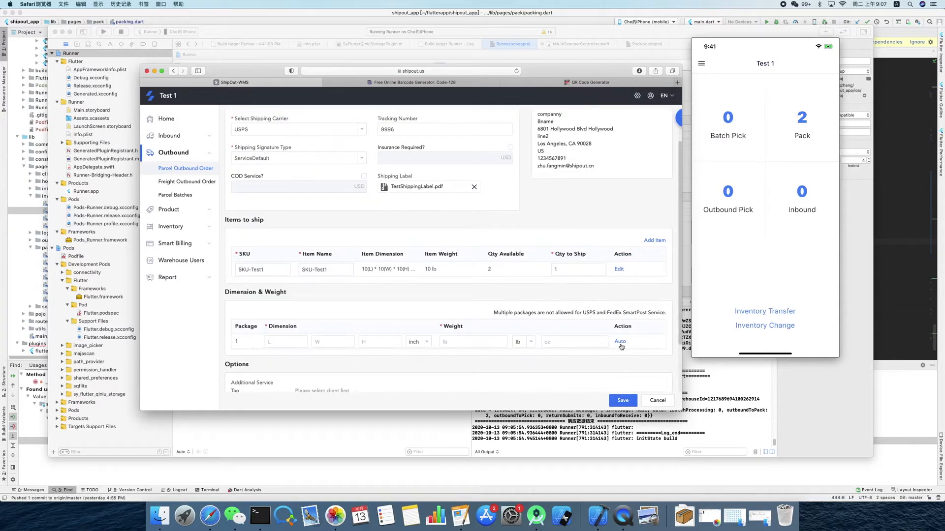
{"action": "left_click", "coordinate": [620, 399]}
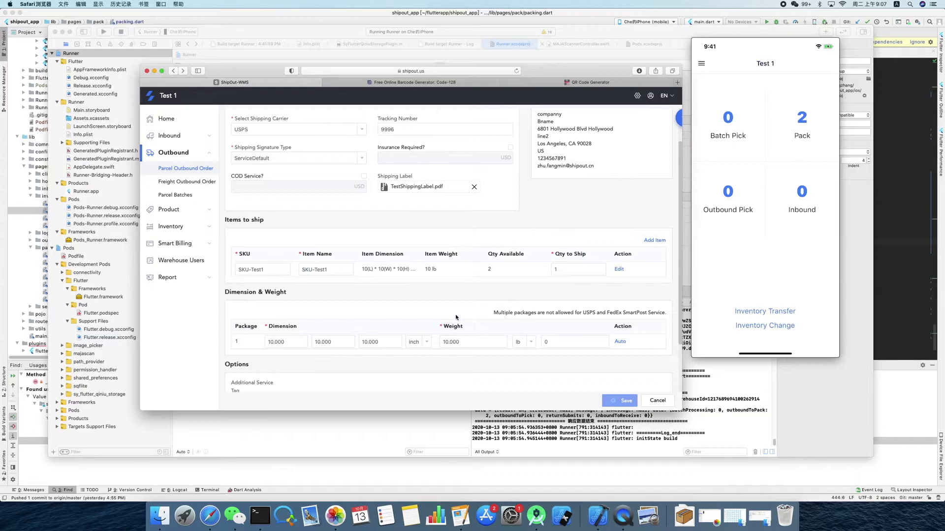
- Submit the draft outbound order with tracking number 9996 and show the orders waiting to be picked
{"action": "mouse_move", "coordinate": [662, 204]}
{"action": "left_click", "coordinate": [642, 224]}
{"action": "left_click", "coordinate": [550, 250]}
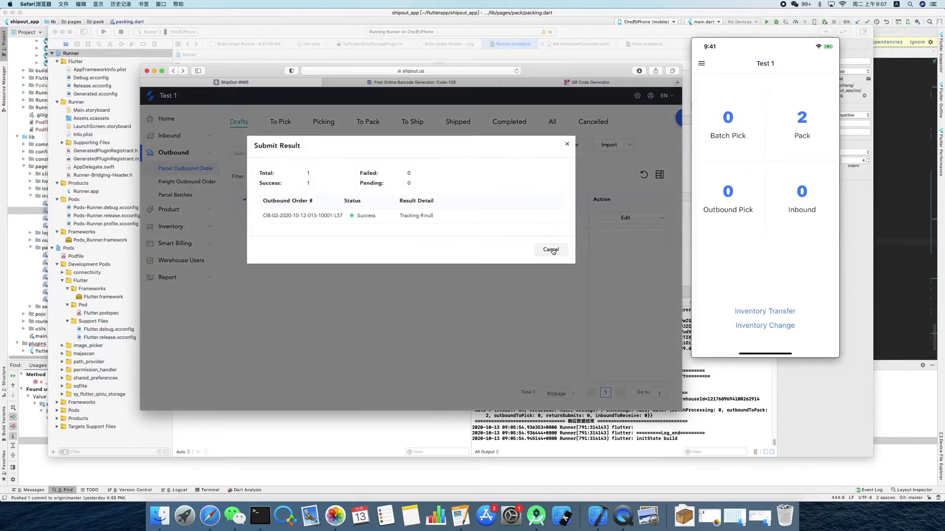
{"action": "left_click", "coordinate": [291, 123]}
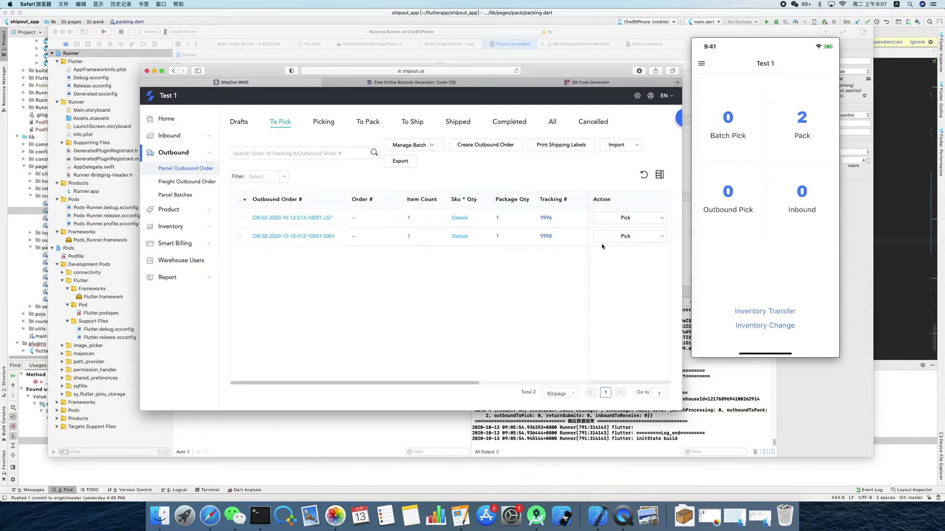
- Open the to-pick order with tracking number 9998 for editing and check its shipment details
{"action": "mouse_move", "coordinate": [661, 237]}
{"action": "left_click", "coordinate": [610, 286]}
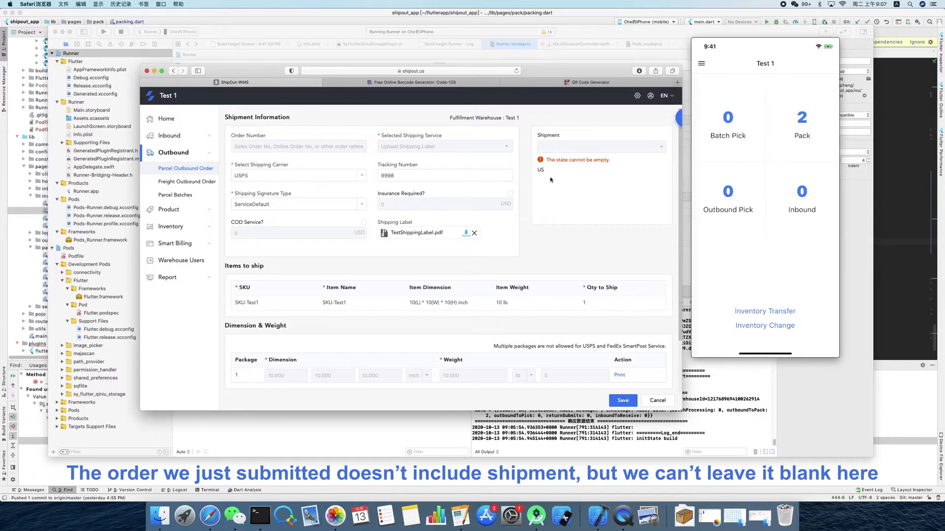
{"action": "scroll", "coordinate": [550, 180], "scroll_direction": "down", "scroll_amount": 3}
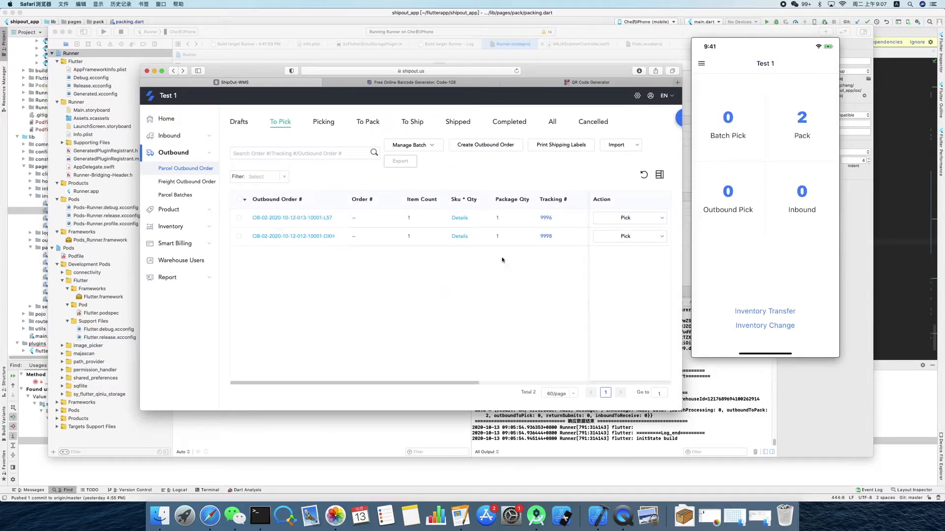
- Reload the to-pick orders, recheck the shipment information of the order with tracking number 9998, and leave it without saving
{"action": "left_click", "coordinate": [517, 71]}
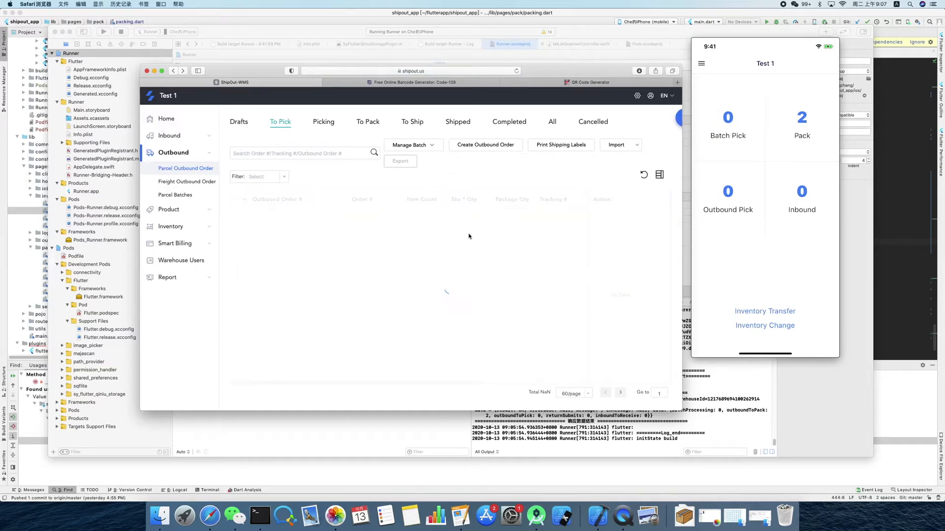
{"action": "left_click", "coordinate": [663, 241]}
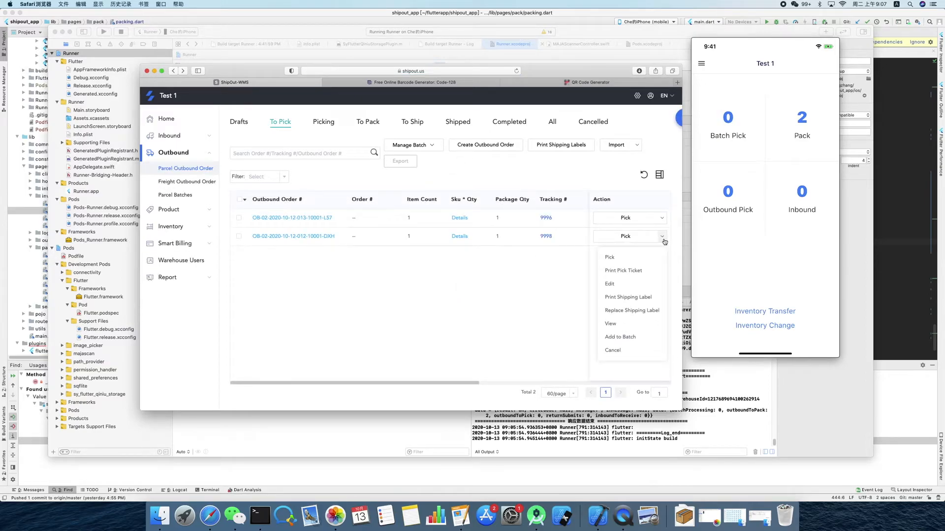
{"action": "left_click", "coordinate": [610, 284]}
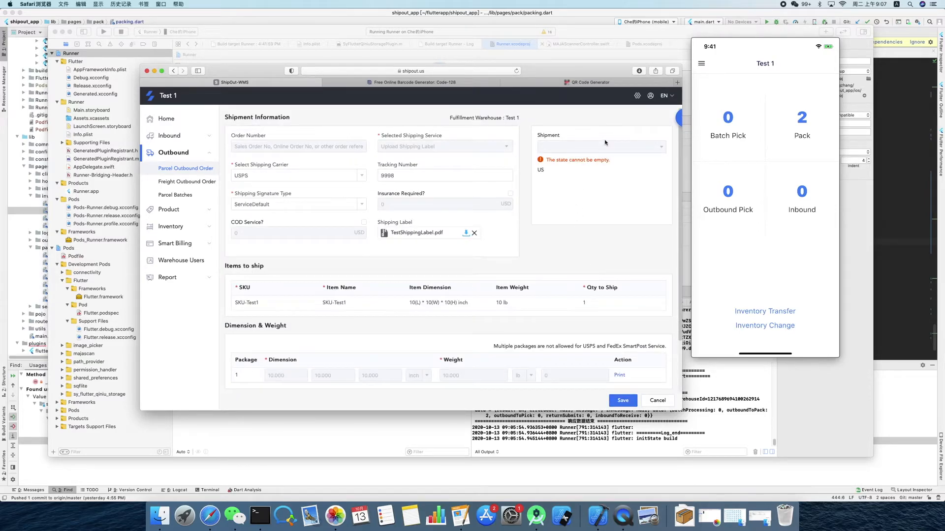
{"action": "left_click", "coordinate": [658, 400]}
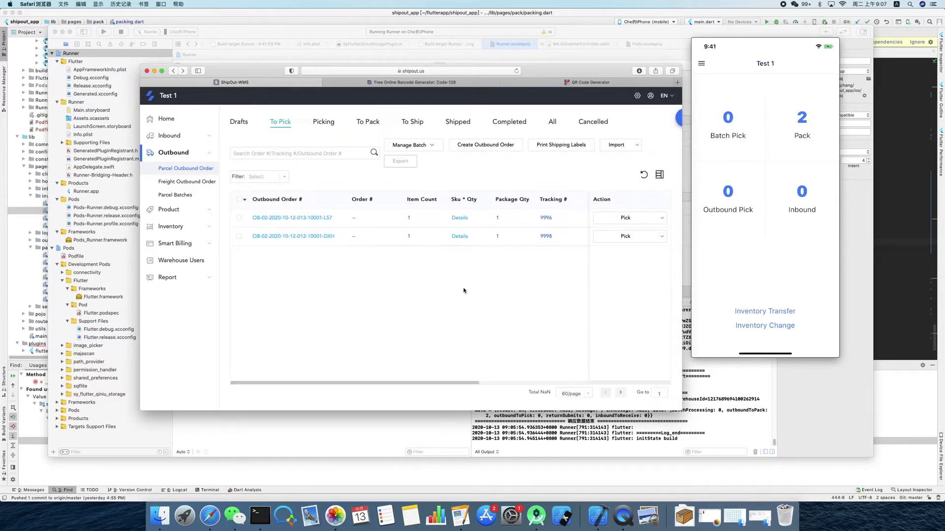
- Create a batch from the to-pick orders with tracking numbers 9996 and 9998, and complete its batch pick in the phone app
{"action": "left_click", "coordinate": [239, 217]}
{"action": "left_click", "coordinate": [239, 237]}
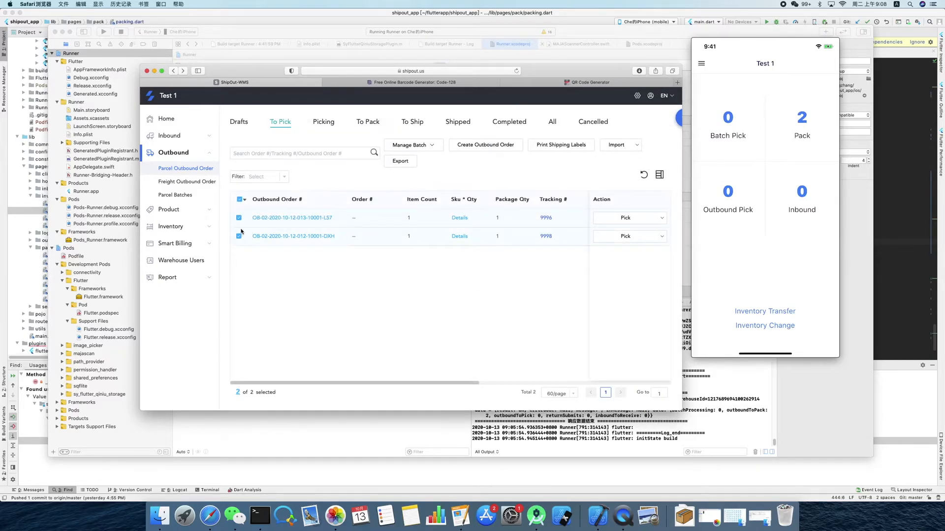
{"action": "left_click", "coordinate": [433, 146]}
{"action": "left_click", "coordinate": [420, 179]}
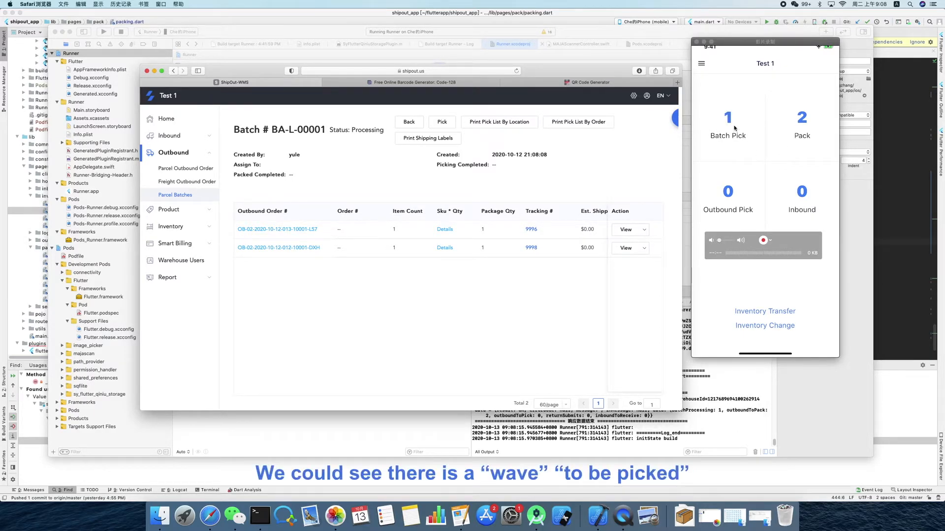
{"action": "left_click", "coordinate": [734, 128]}
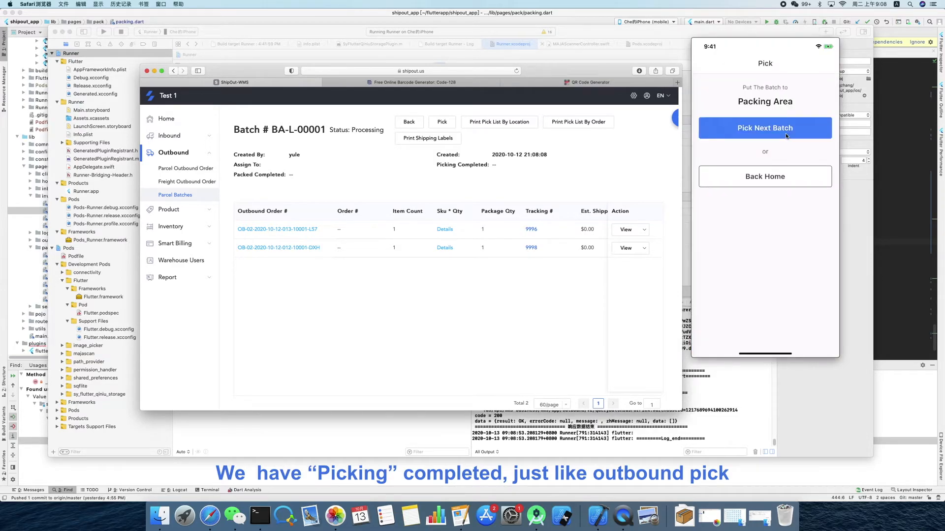
{"action": "left_click", "coordinate": [749, 172]}
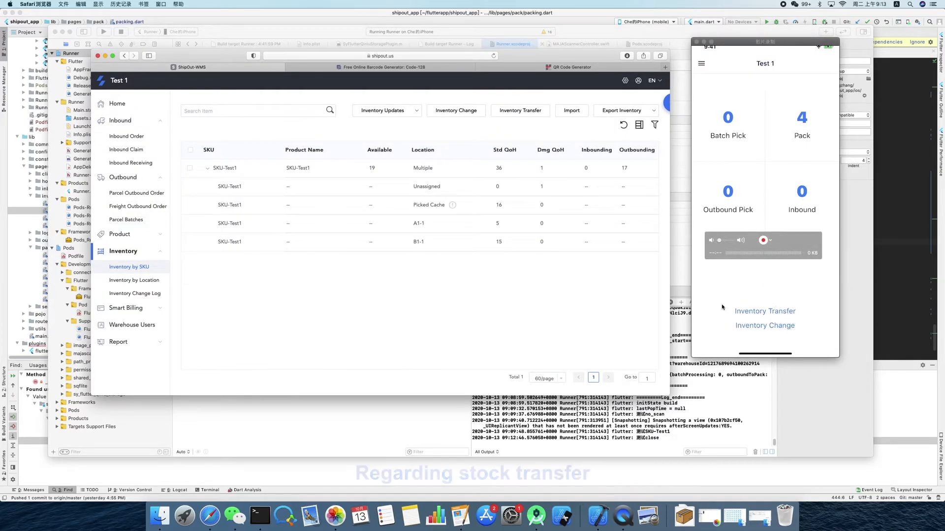
- Start an inventory transfer in the phone app and identify the product by scanning the SKU-Test1 QR code
{"action": "left_click", "coordinate": [791, 312]}
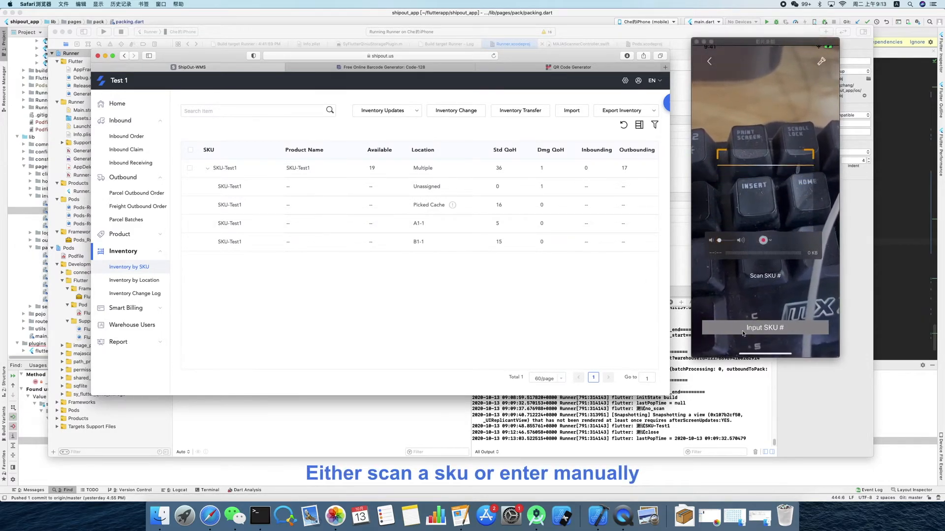
{"action": "left_click", "coordinate": [760, 327]}
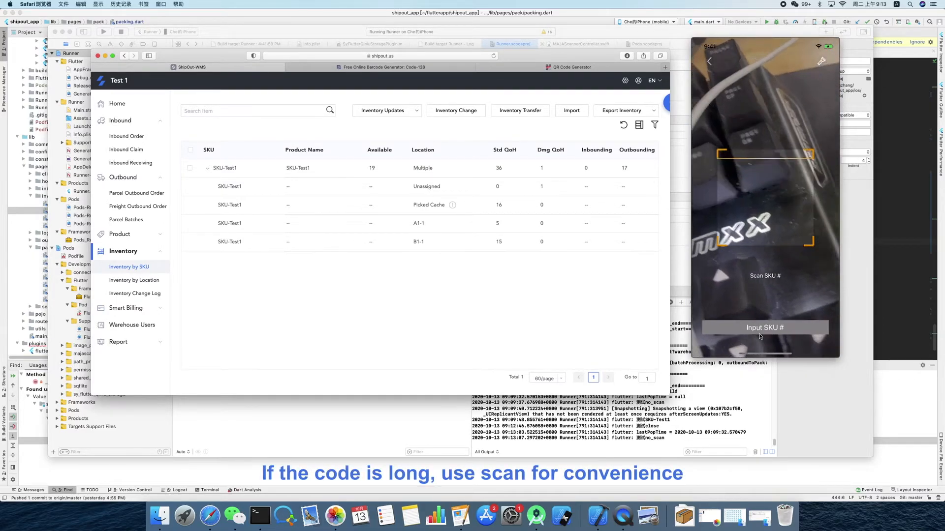
{"action": "left_click", "coordinate": [517, 68]}
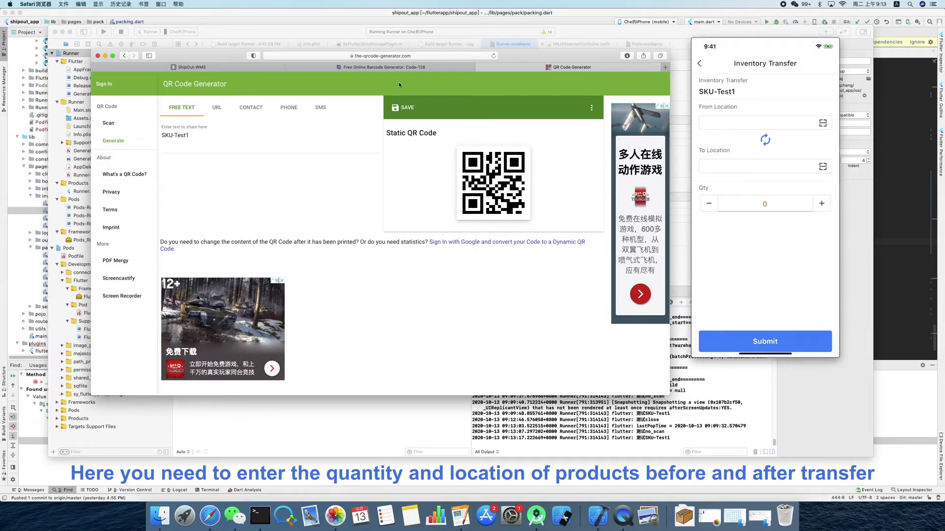
{"action": "left_click", "coordinate": [219, 67]}
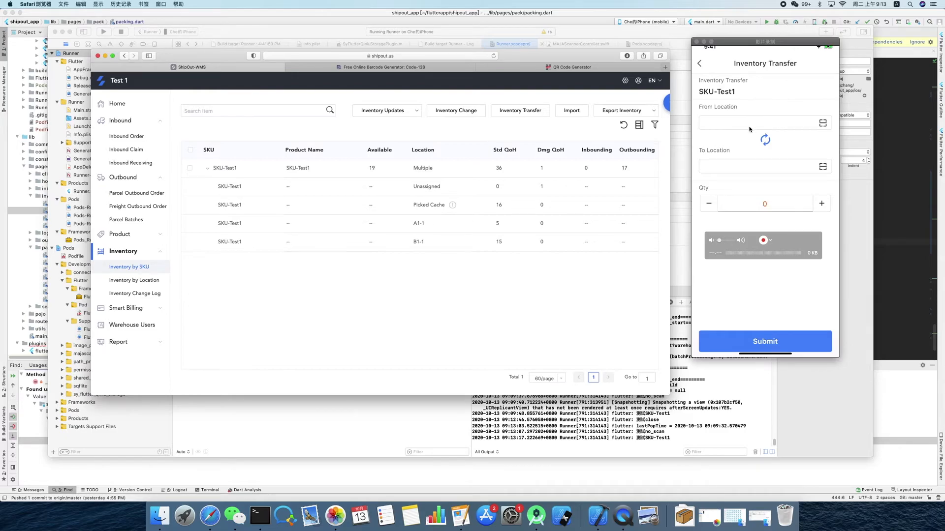
- Submit the SKU-Test1 transfer from location A1-1 to location B1-1, and expand its stock by location in the web inventory
{"action": "left_click", "coordinate": [749, 127]}
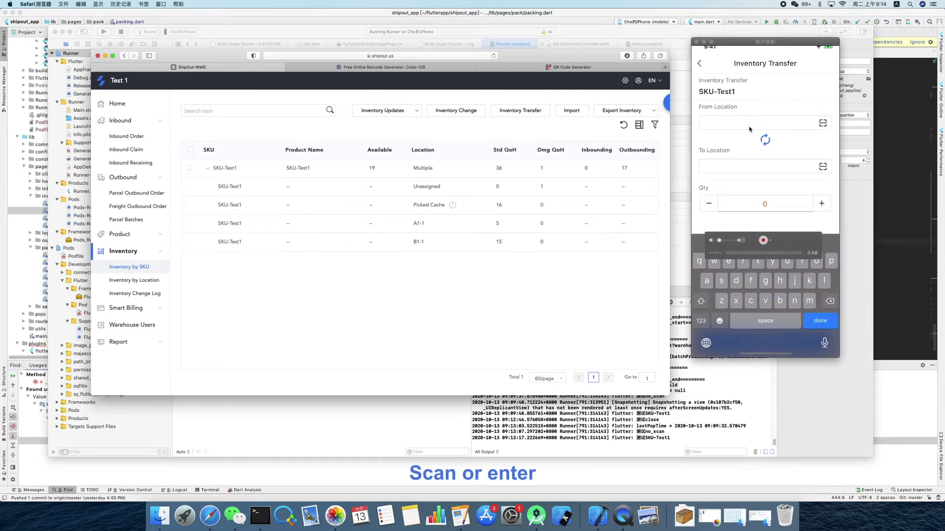
{"action": "type", "text": "A1-1"}
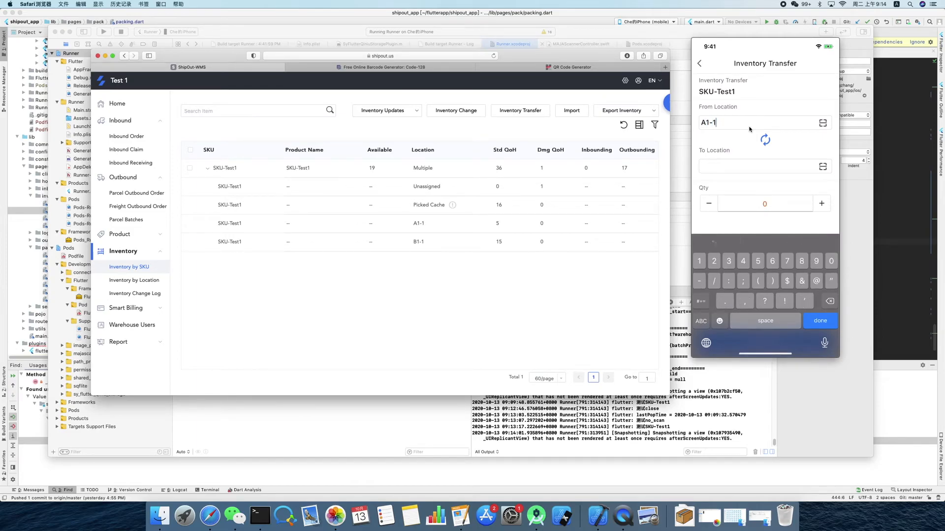
{"action": "key", "text": "Return"}
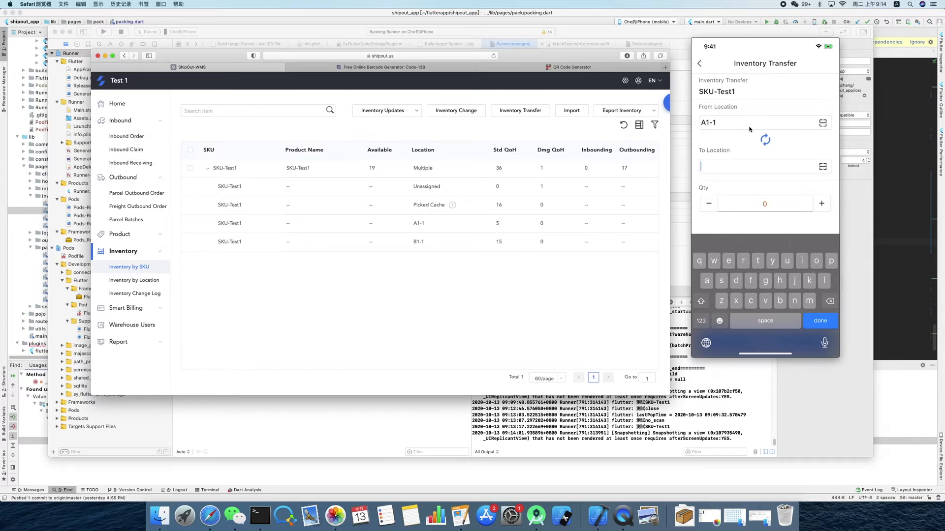
{"action": "type", "text": "B1-"}
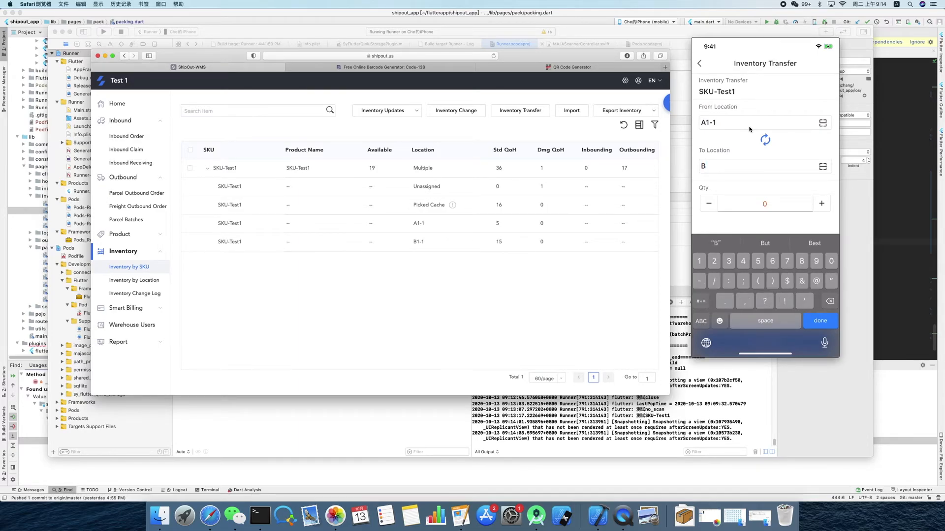
{"action": "type", "text": "1"}
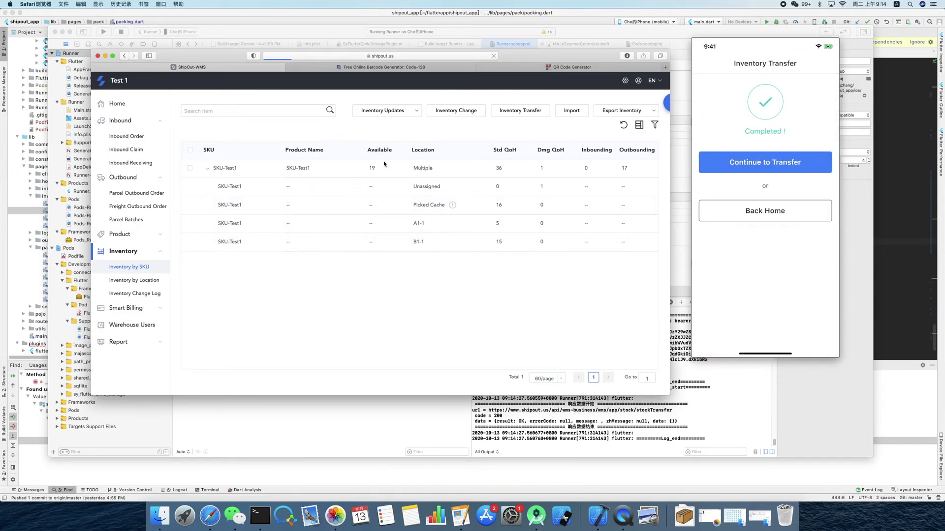
{"action": "left_click", "coordinate": [207, 168]}
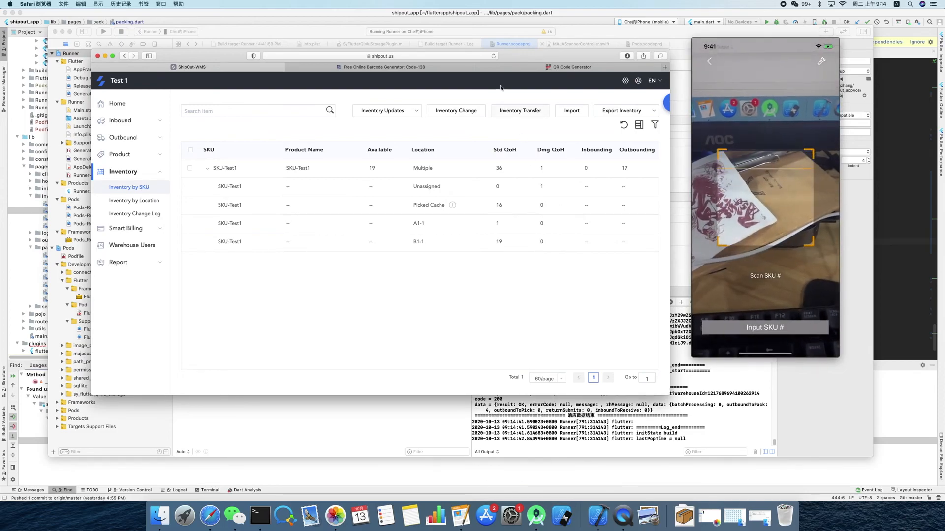
- Scan SKU-Test1 for an inventory change, bring its standard stock at location A1-1 to 10, and expand its locations in the web inventory
{"action": "left_click", "coordinate": [541, 68]}
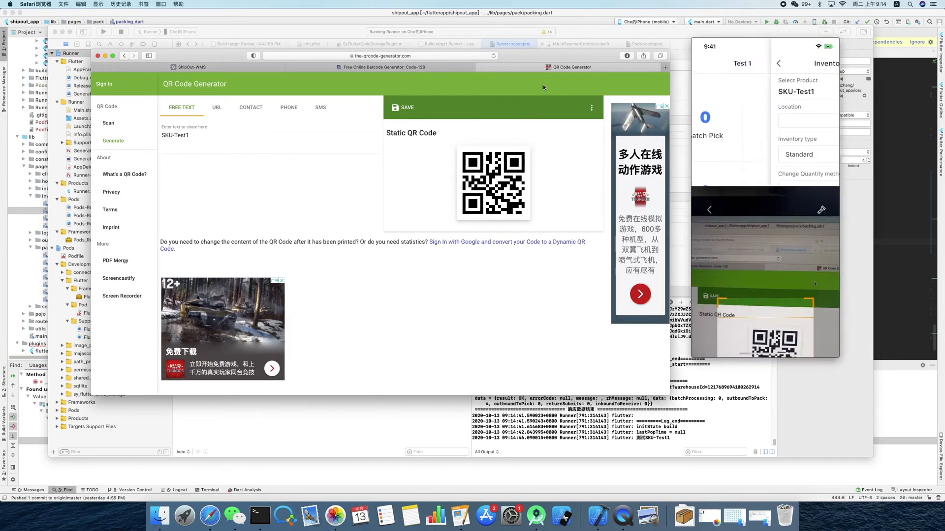
{"action": "left_click", "coordinate": [222, 67]}
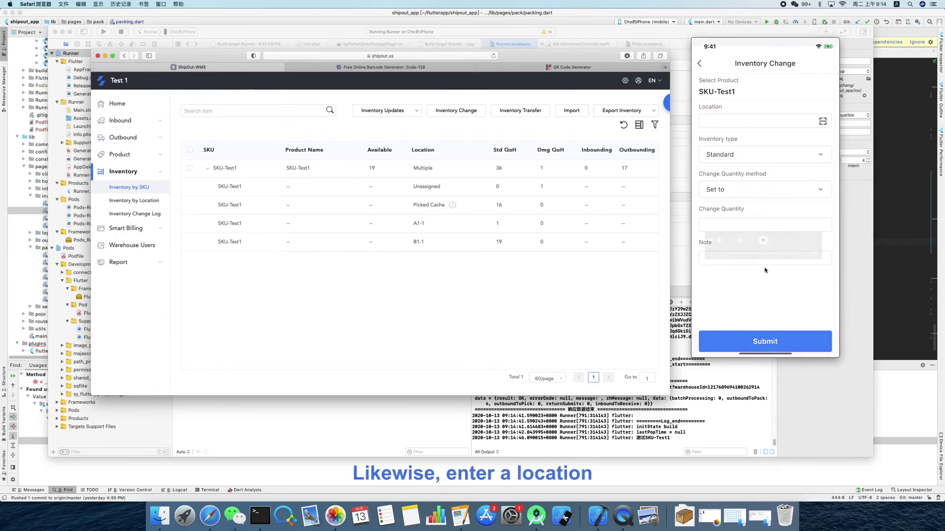
{"action": "left_click", "coordinate": [714, 121]}
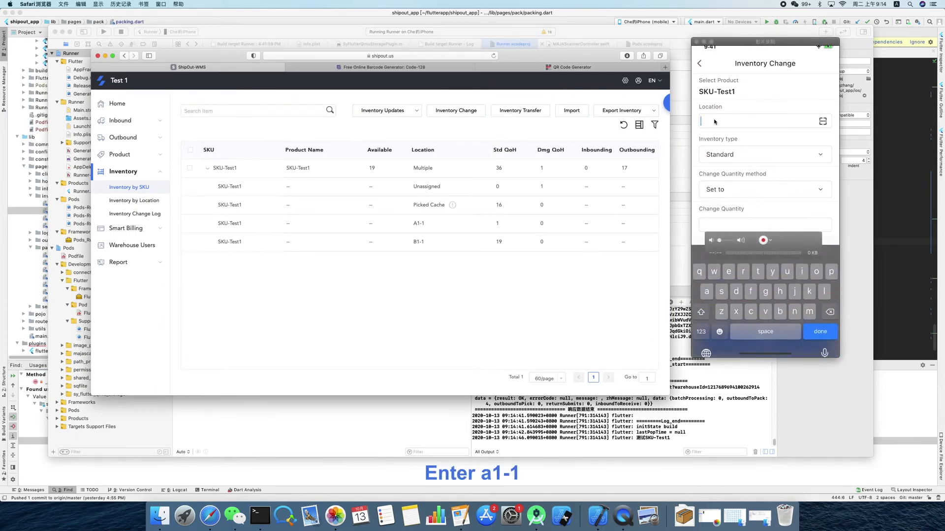
{"action": "type", "text": "A1-"}
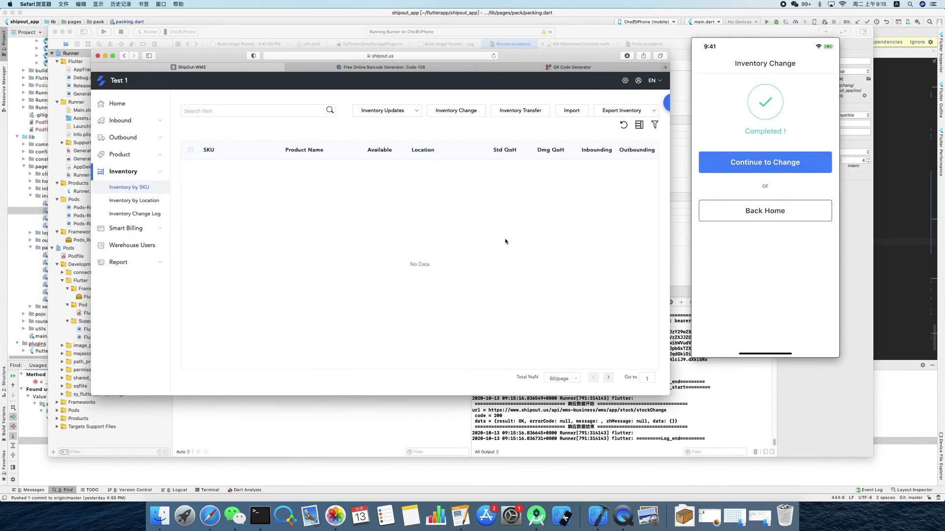
{"action": "left_click", "coordinate": [206, 170]}
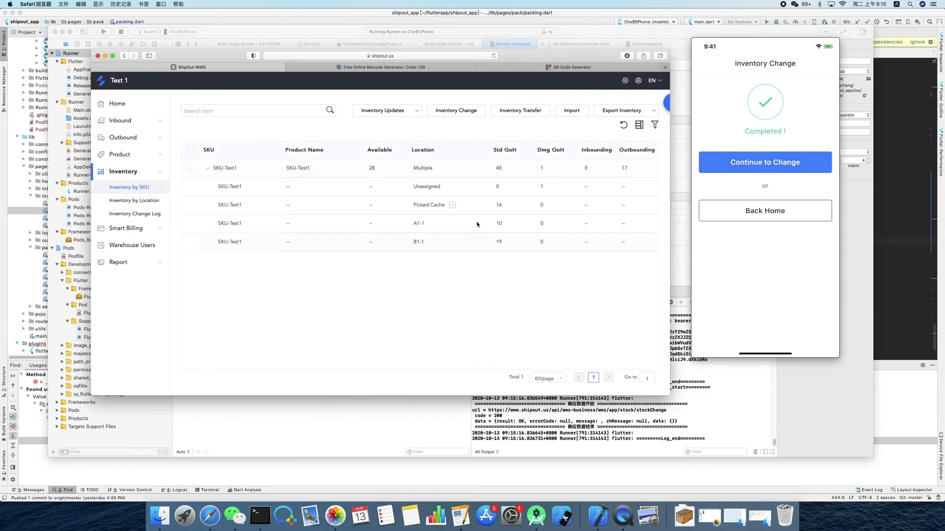